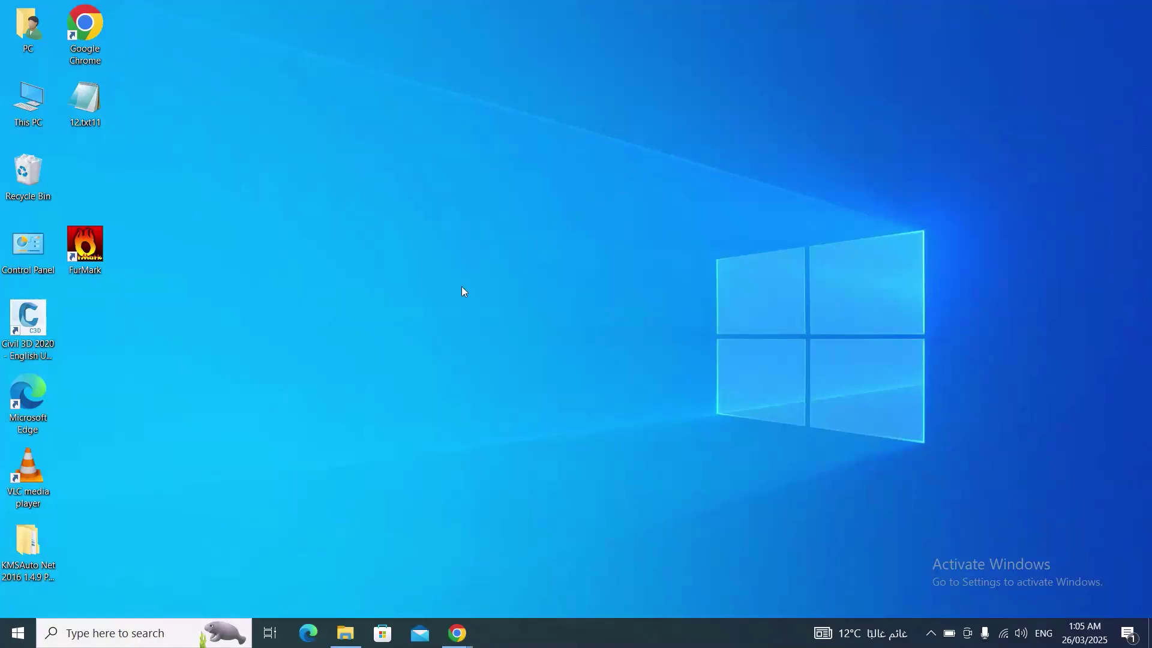
# Step: Add a new folder named 'Office' to the desktop
pyautogui.rightClick(505, 204)
pyautogui.click(720, 362)
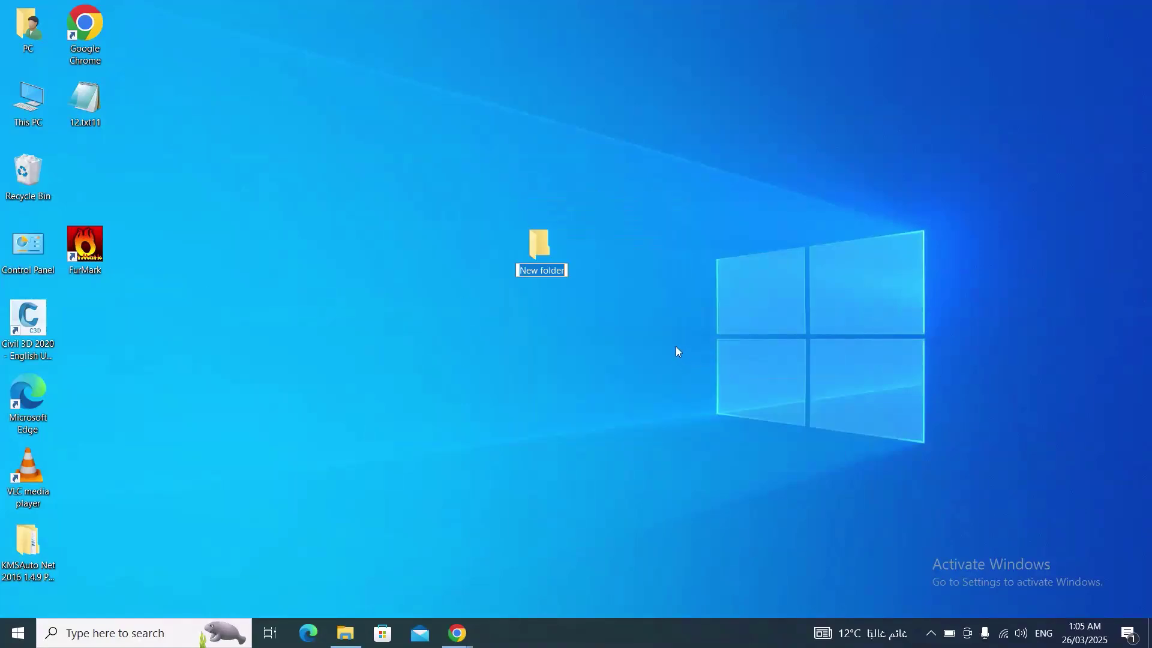
pyautogui.write('Office')
pyautogui.press('Return')
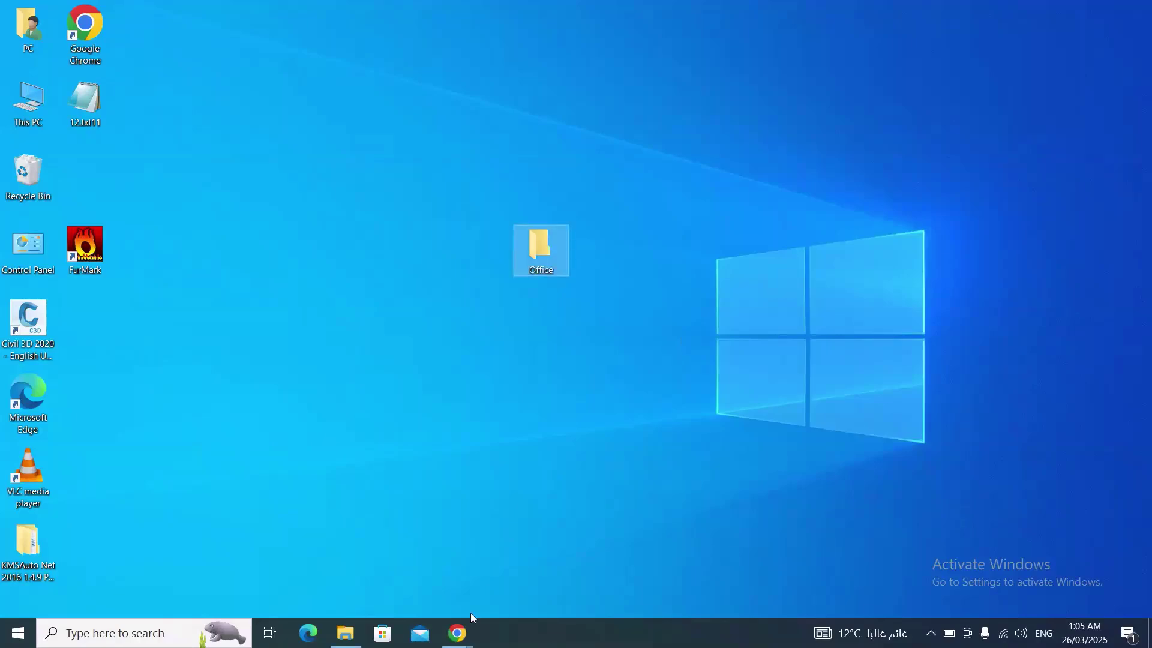
# Step: Search Google for 'office deployment tool' and save Microsoft's installer to Downloads
pyautogui.click(457, 632)
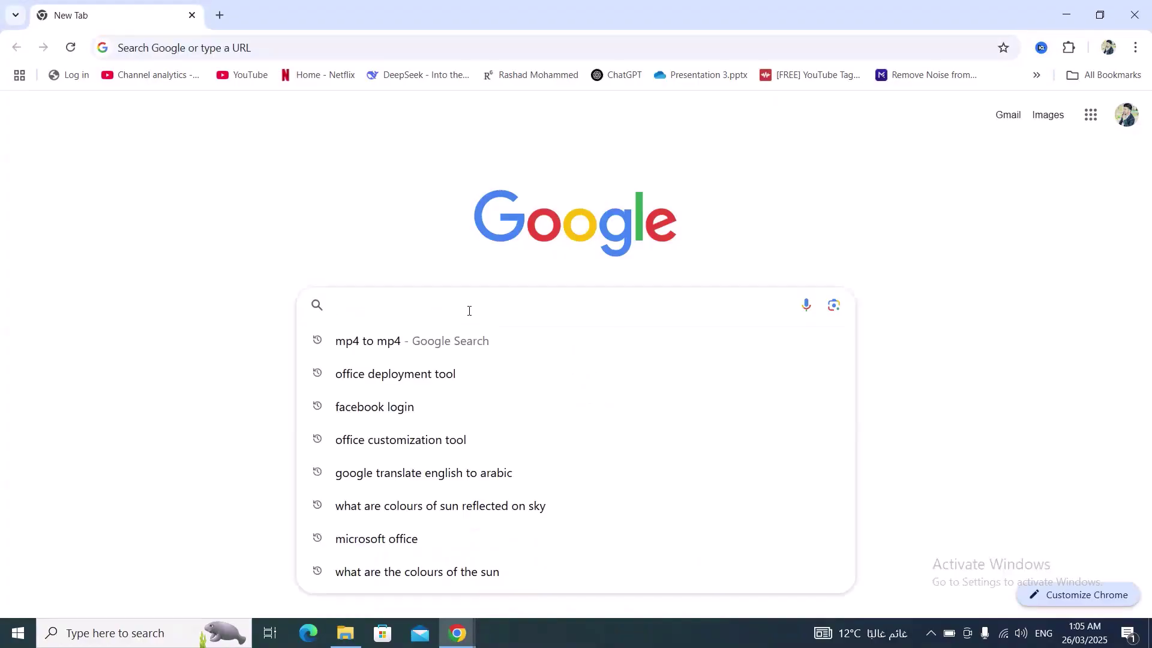
pyautogui.write('office deployment tool')
pyautogui.press('Return')
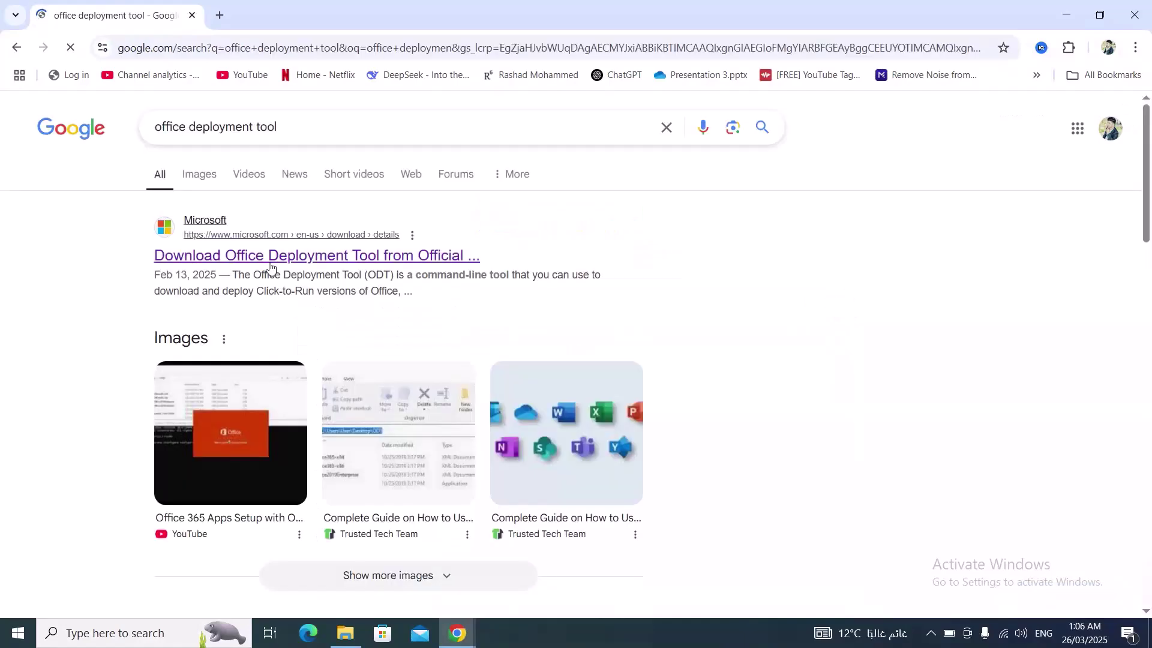
pyautogui.click(268, 265)
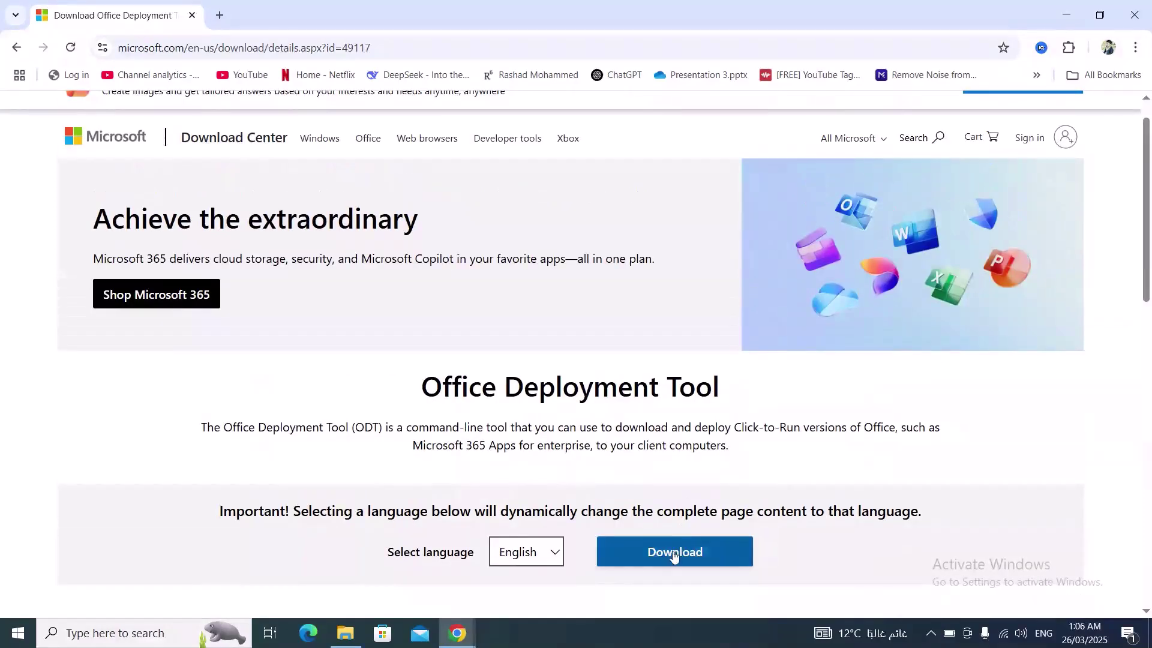
pyautogui.click(671, 554)
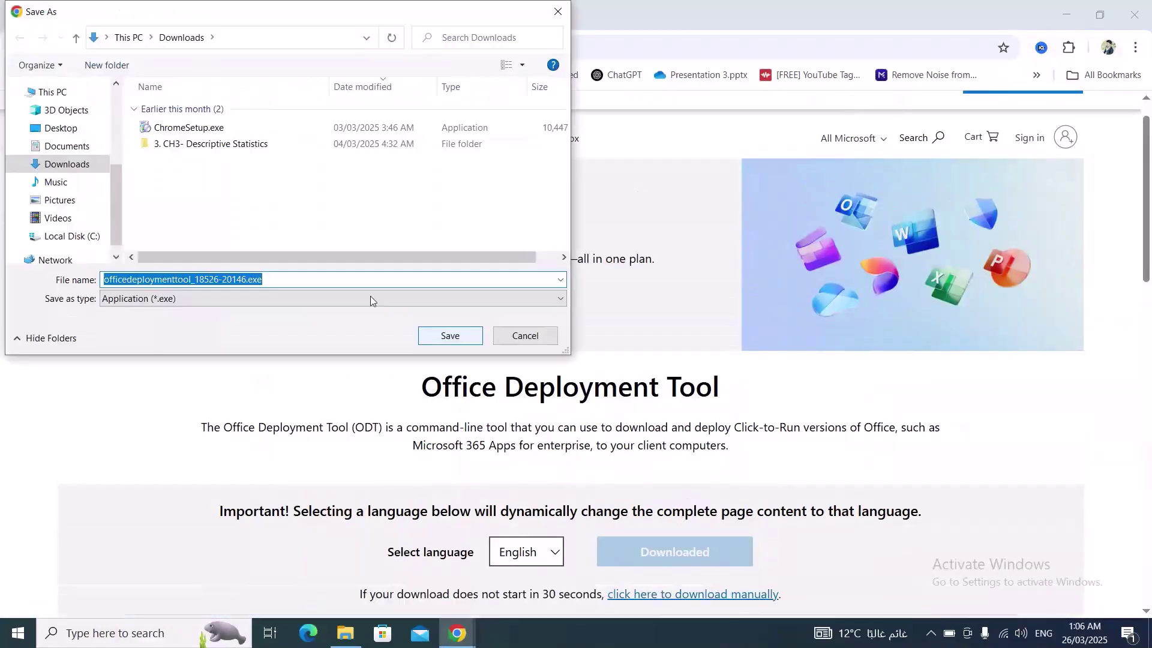
pyautogui.click(457, 340)
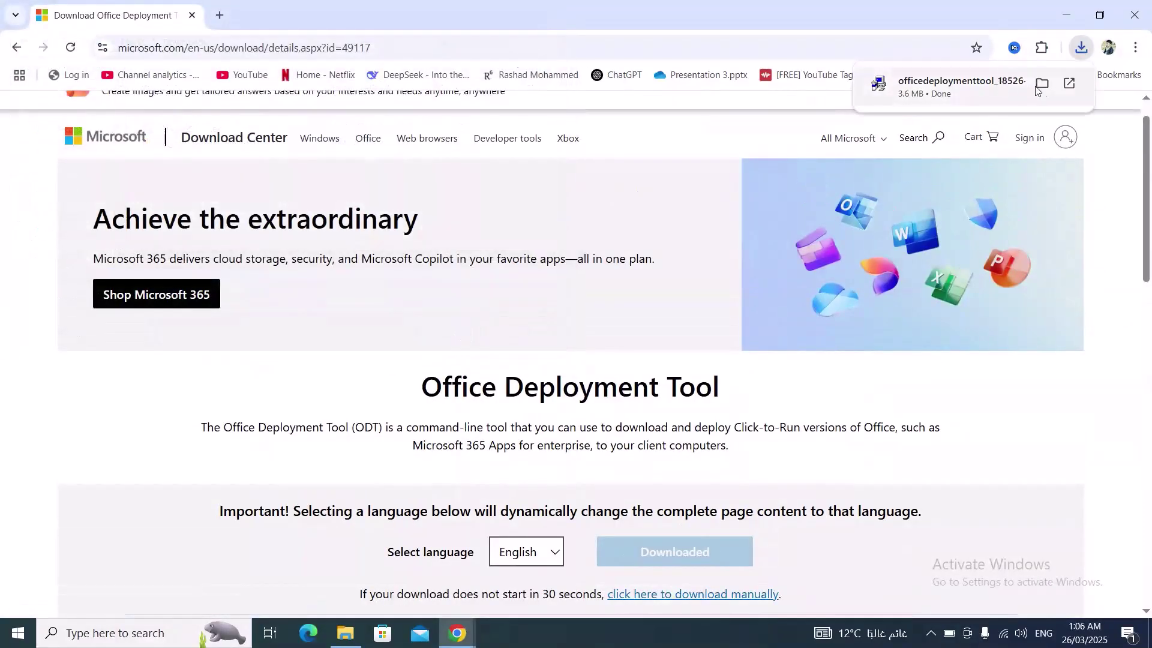
# Step: Run the downloaded installer, accept the license, and extract it into the desktop Office folder
pyautogui.click(1047, 84)
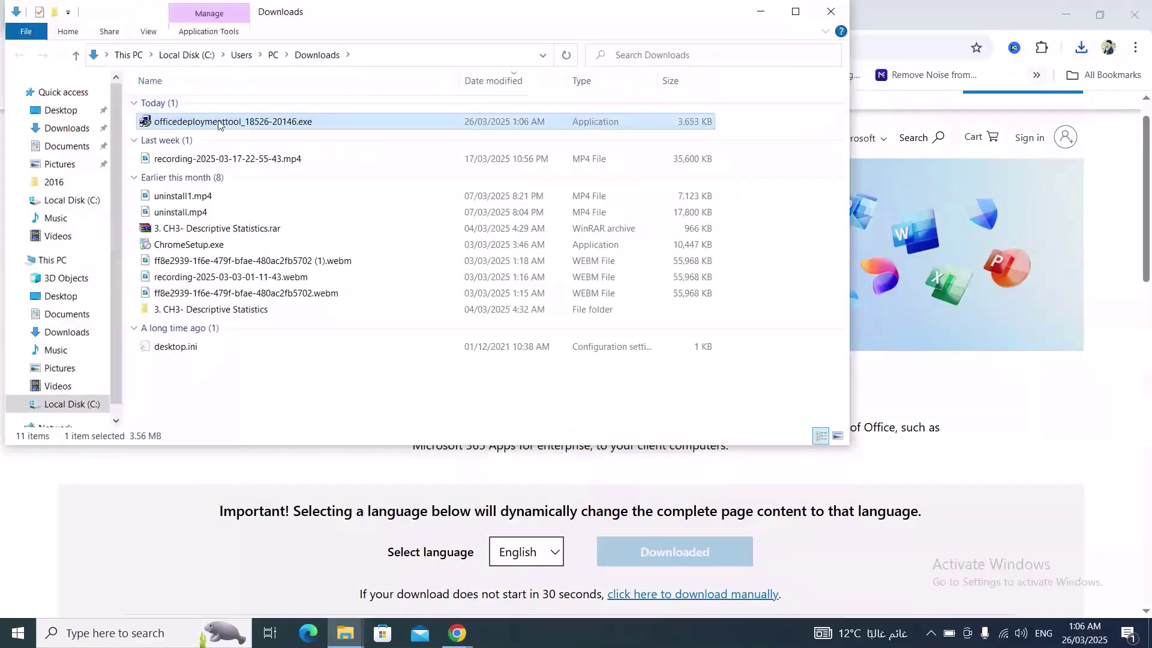
pyautogui.rightClick(219, 125)
pyautogui.click(306, 170)
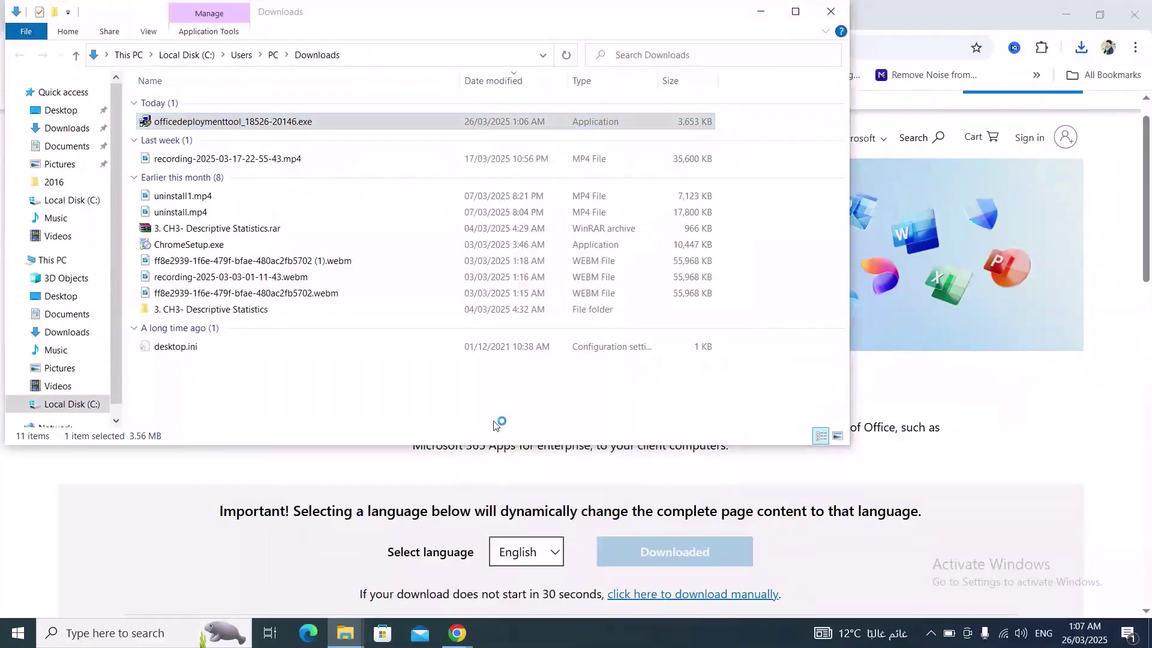
pyautogui.click(306, 464)
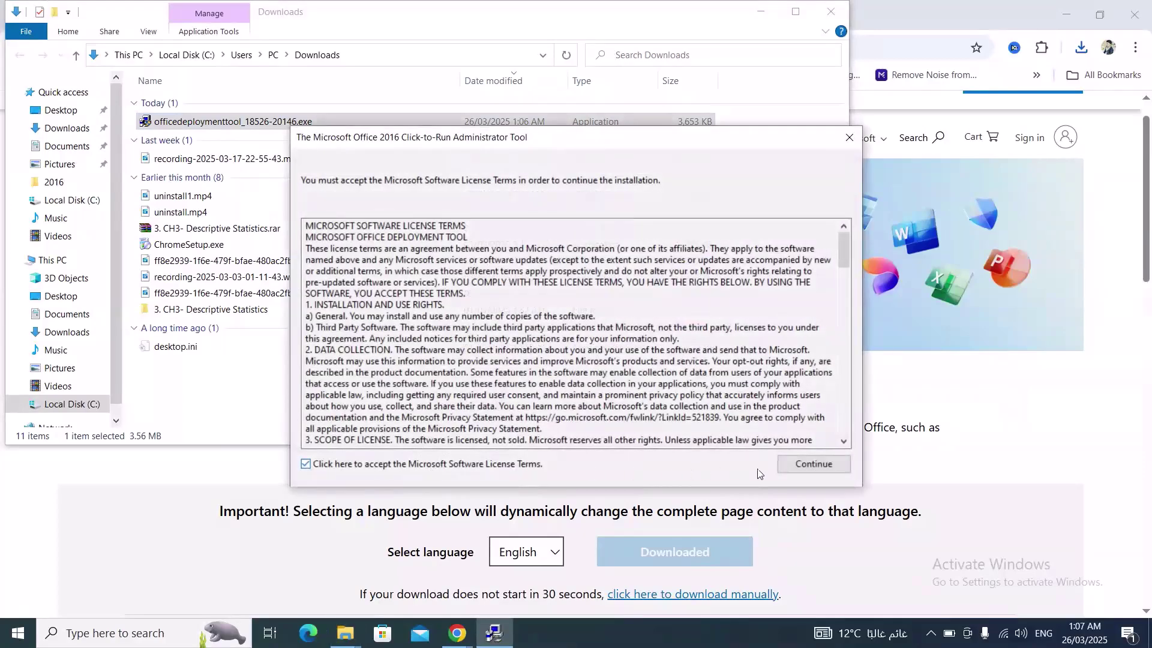
pyautogui.click(802, 468)
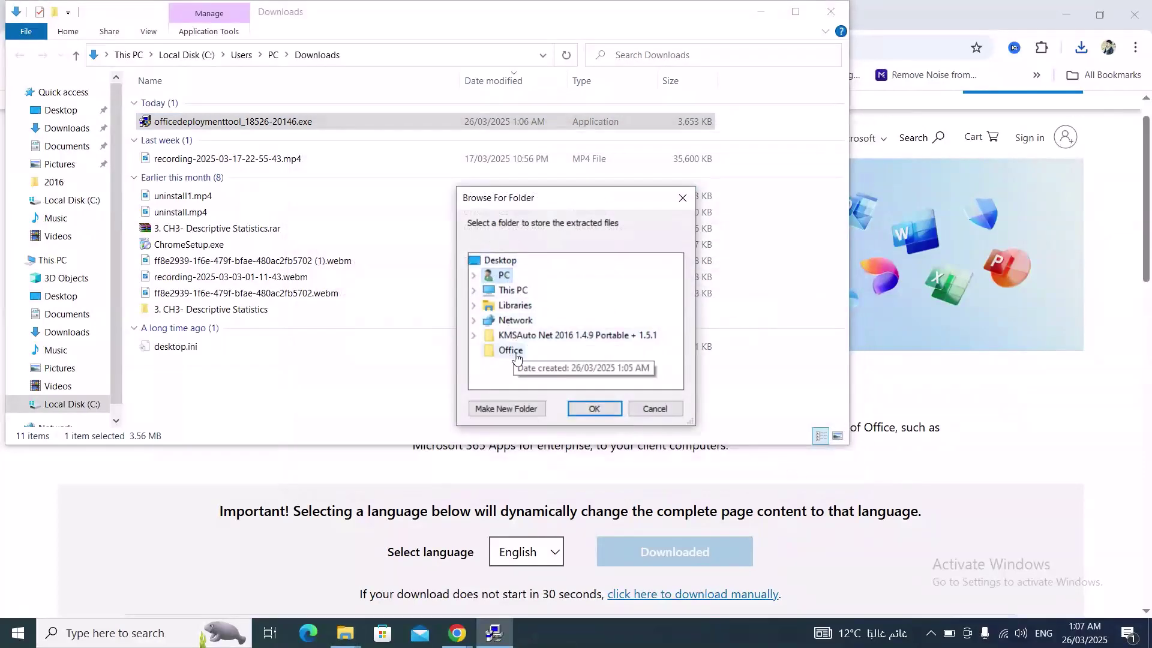
pyautogui.click(513, 356)
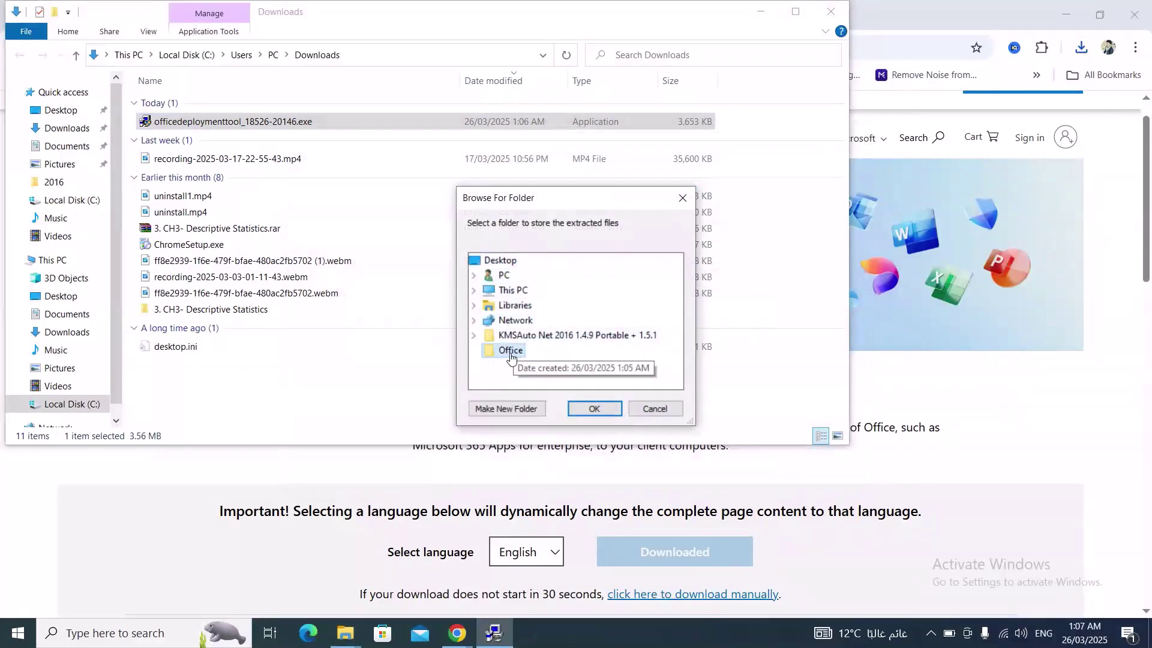
pyautogui.click(589, 410)
pyautogui.click(676, 366)
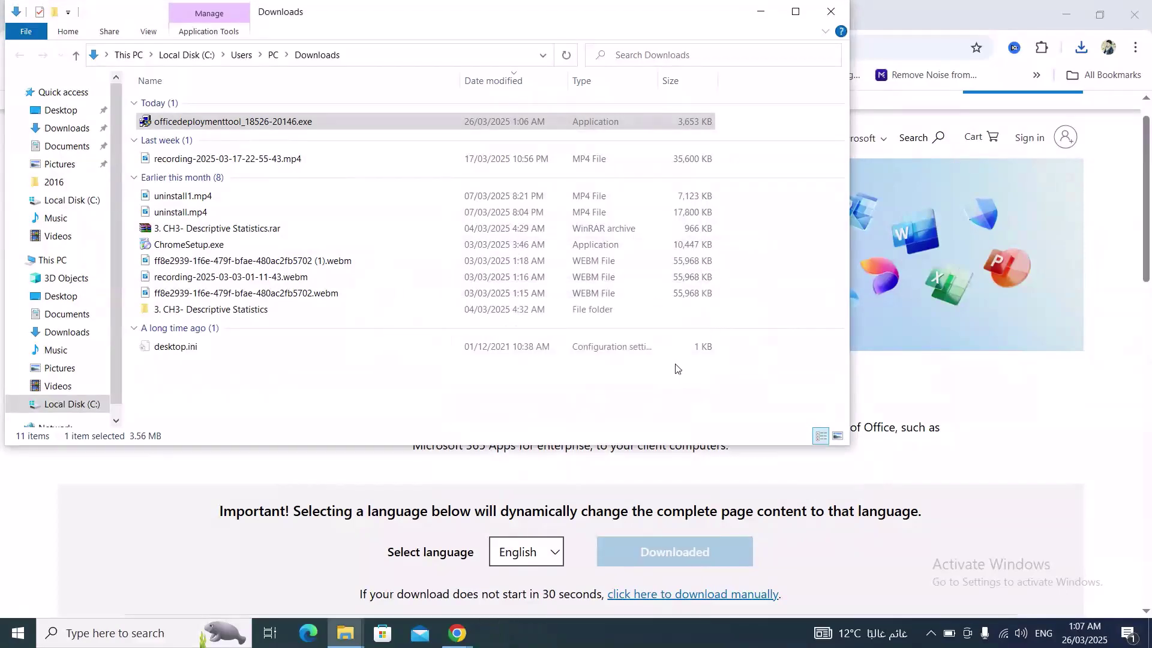
# Step: Delete configuration-Office365-x64.xml from the Office folder, leaving only setup.exe
pyautogui.click(830, 11)
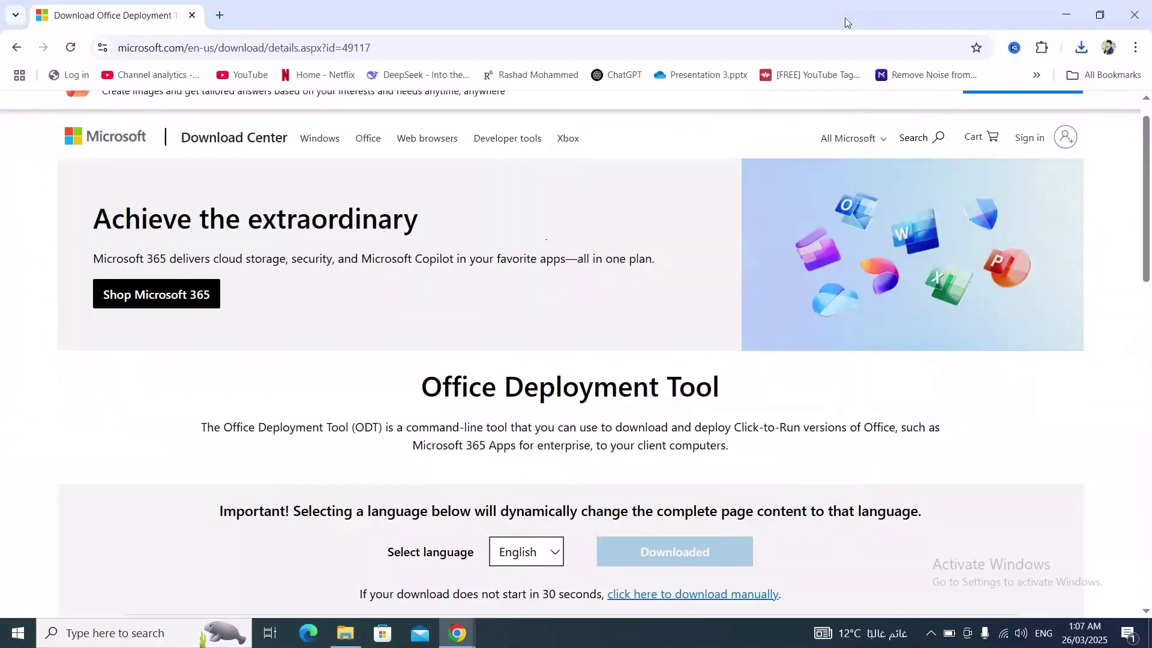
pyautogui.click(1065, 14)
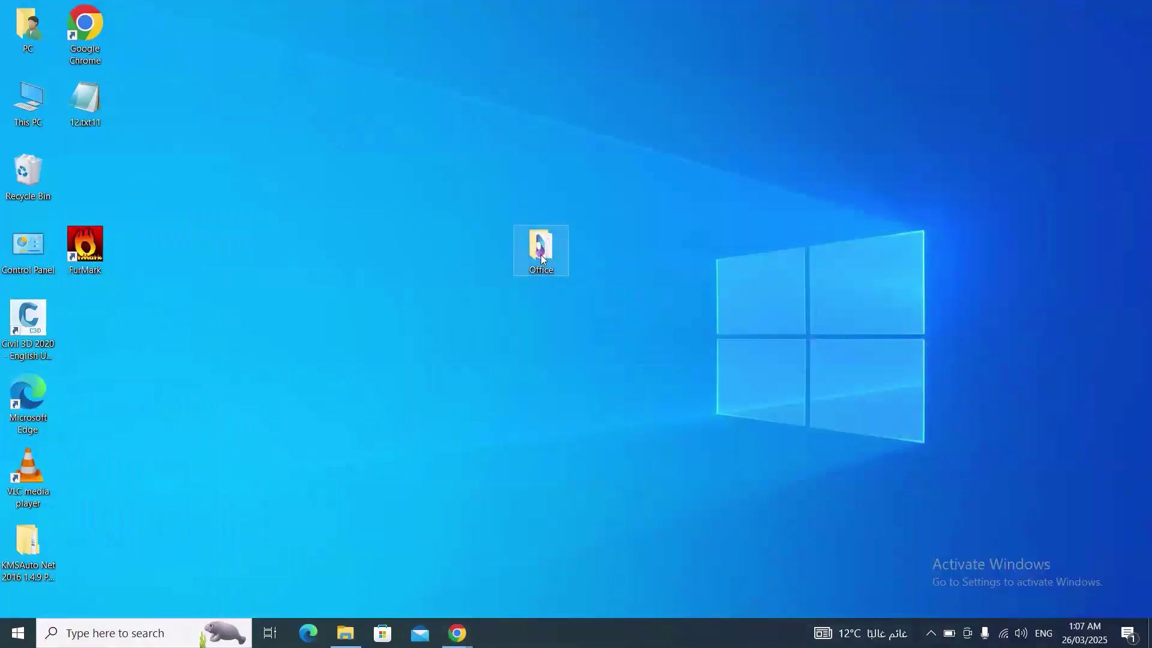
pyautogui.doubleClick(541, 255)
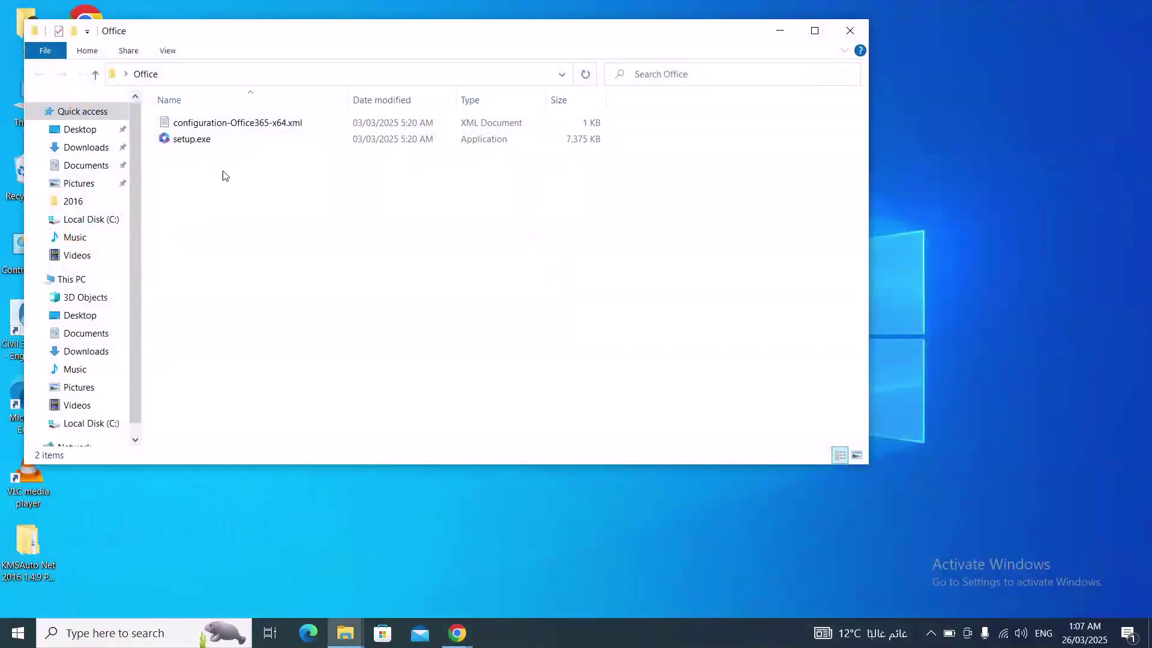
pyautogui.click(229, 128)
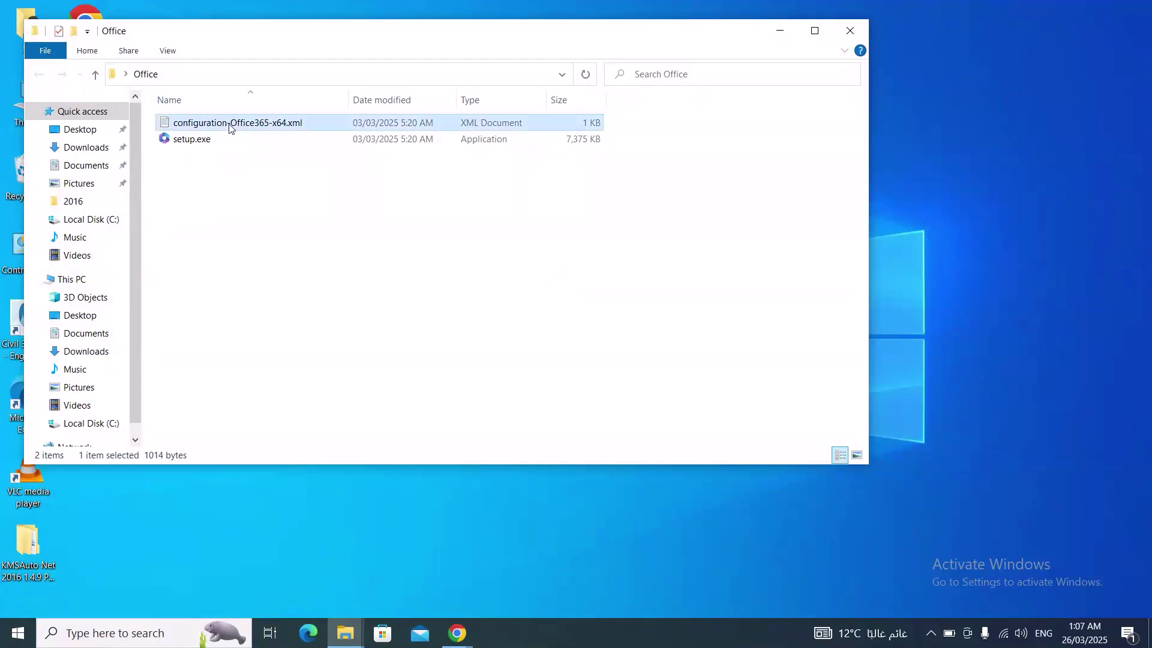
pyautogui.press('Delete')
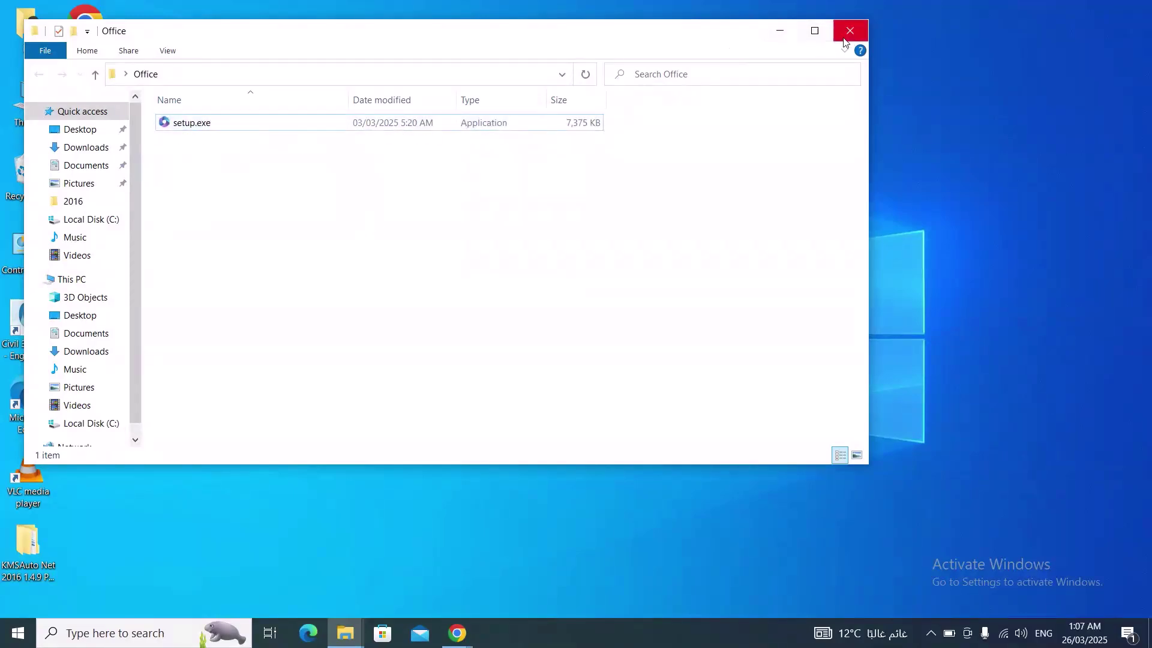
pyautogui.click(850, 30)
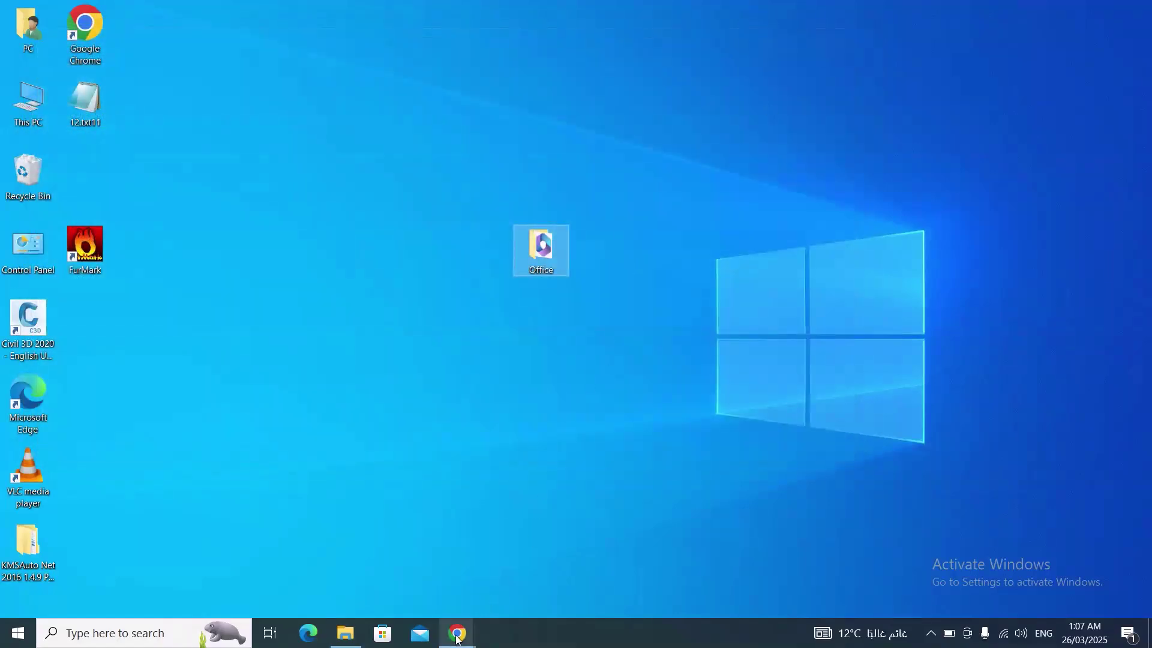
# Step: Search 'office customization tool' in a new Chrome tab and open the config.office.com result
pyautogui.moveTo(458, 633)
pyautogui.click(453, 576)
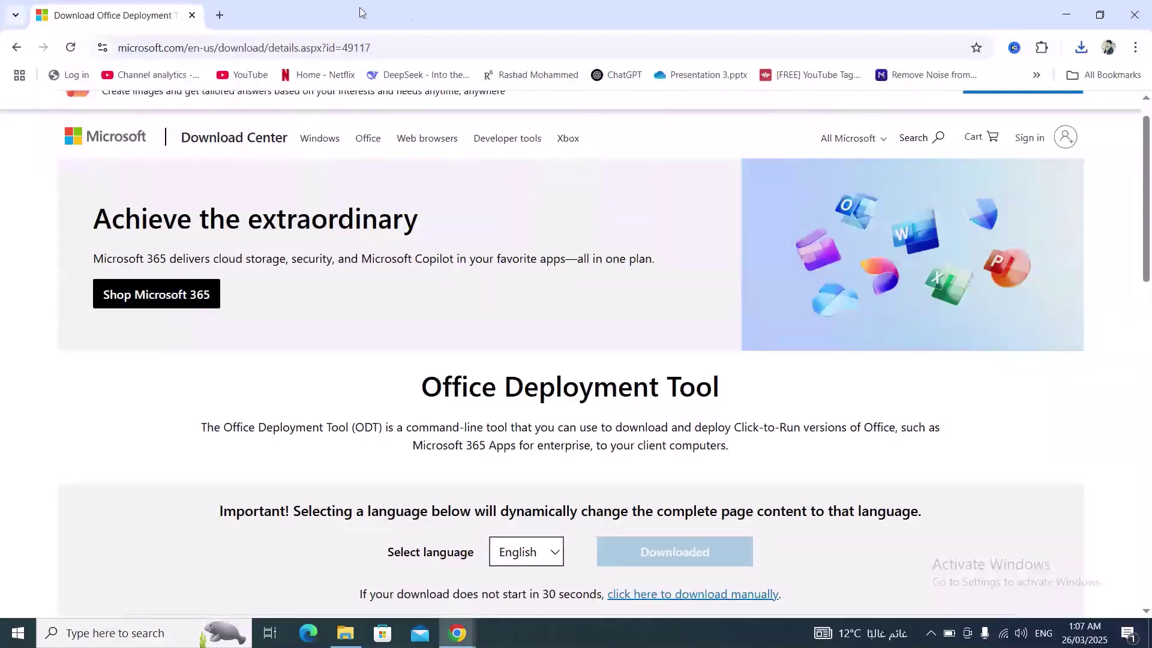
pyautogui.click(219, 15)
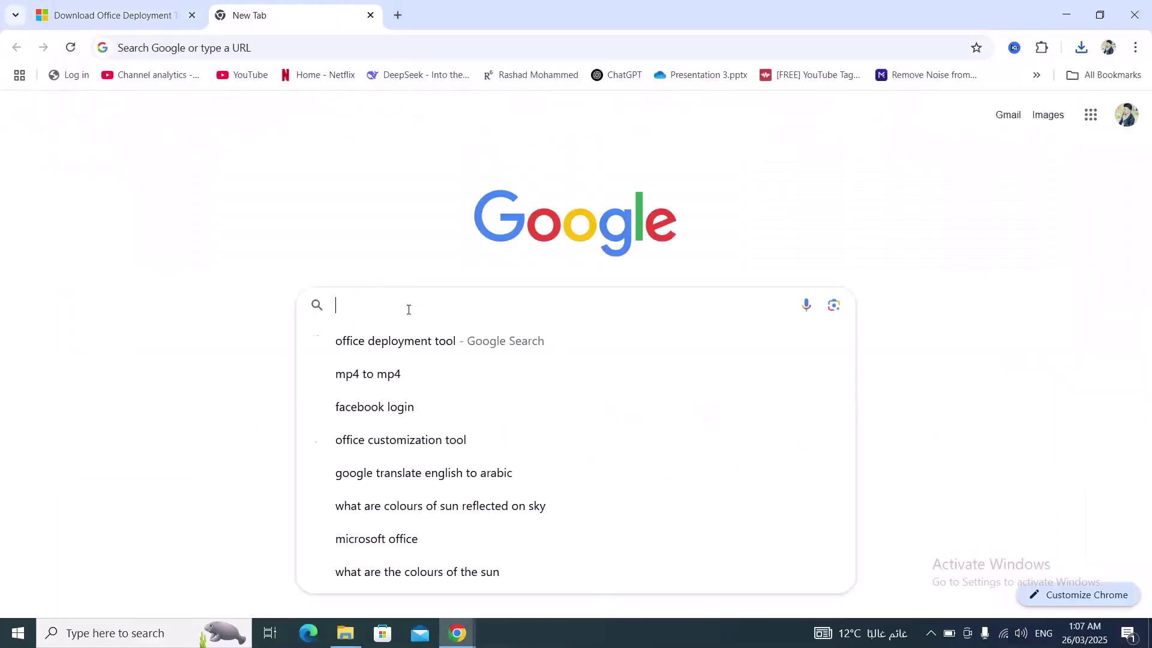
pyautogui.write('office customization tool')
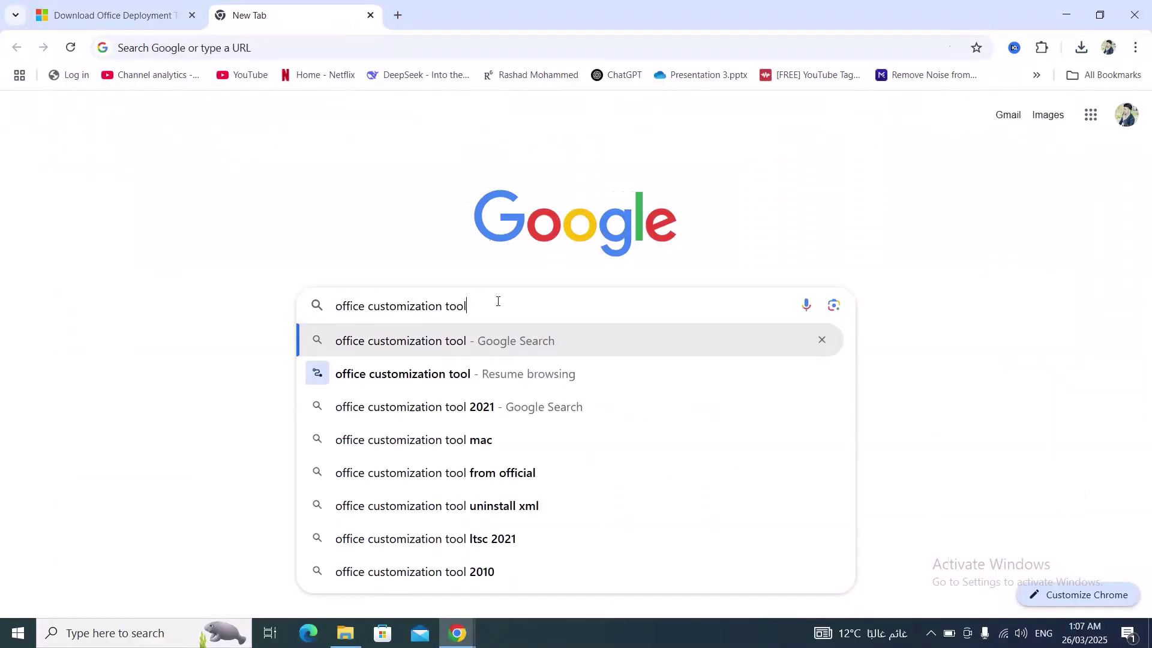
pyautogui.press('Return')
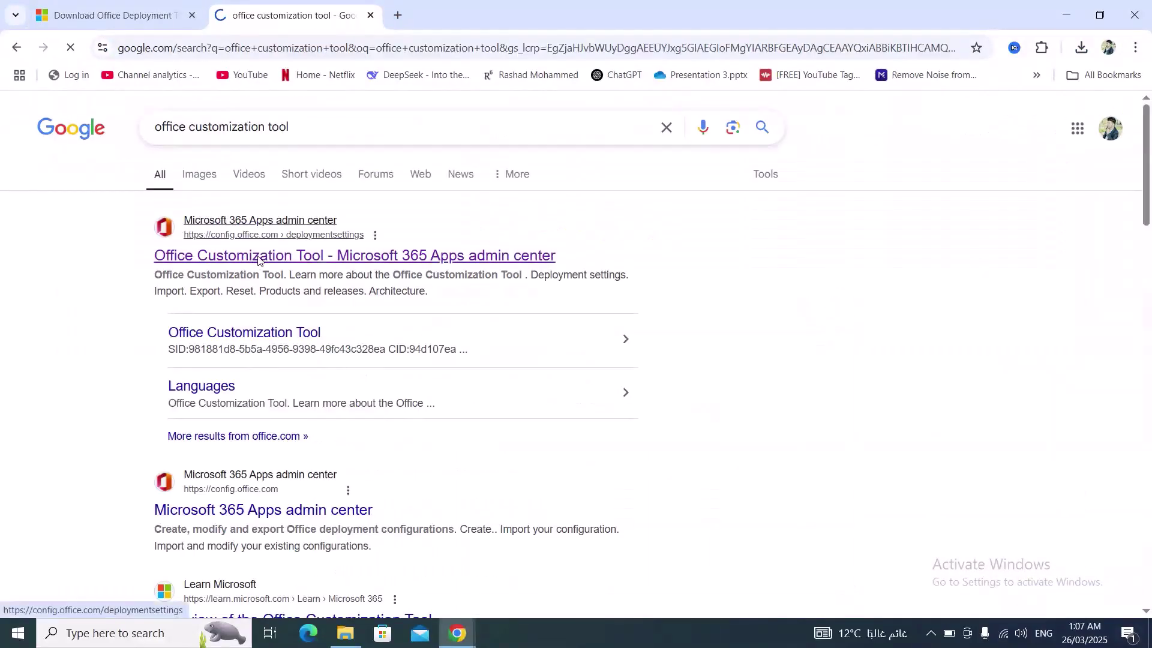
pyautogui.click(259, 256)
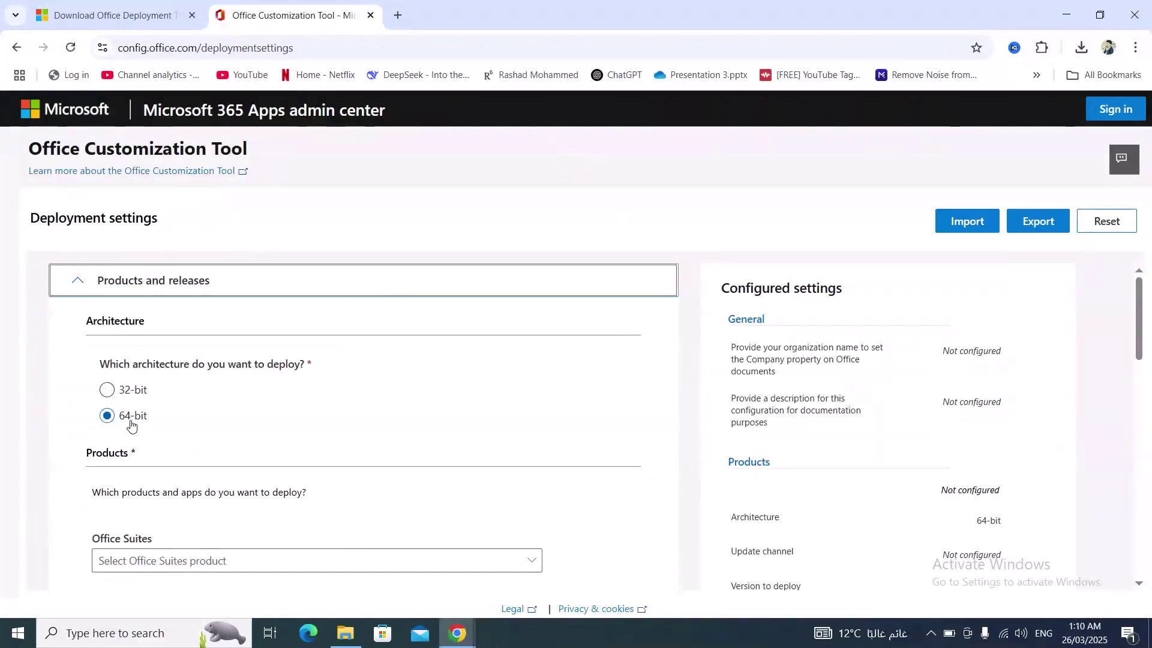
# Step: Choose Office LTSC Professional Plus 2021 Volume License, excluding OneDrive Desktop, Publisher, Access and Outlook
pyautogui.click(267, 567)
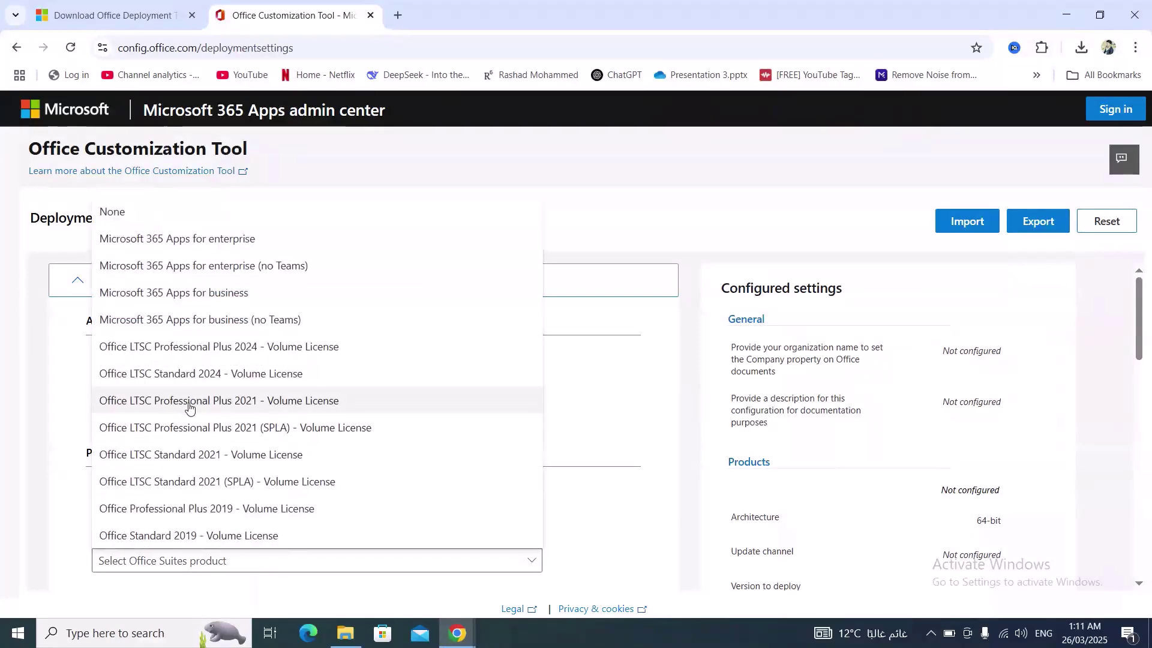
pyautogui.click(223, 407)
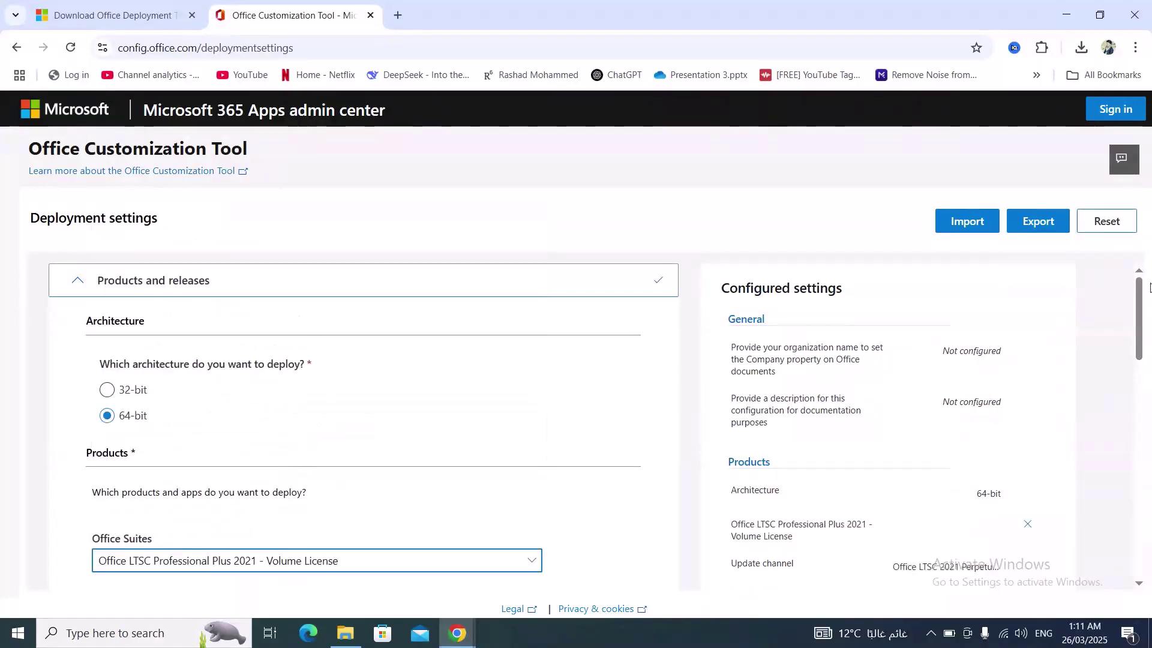
pyautogui.moveTo(1139, 297); pyautogui.dragTo(1150, 456)
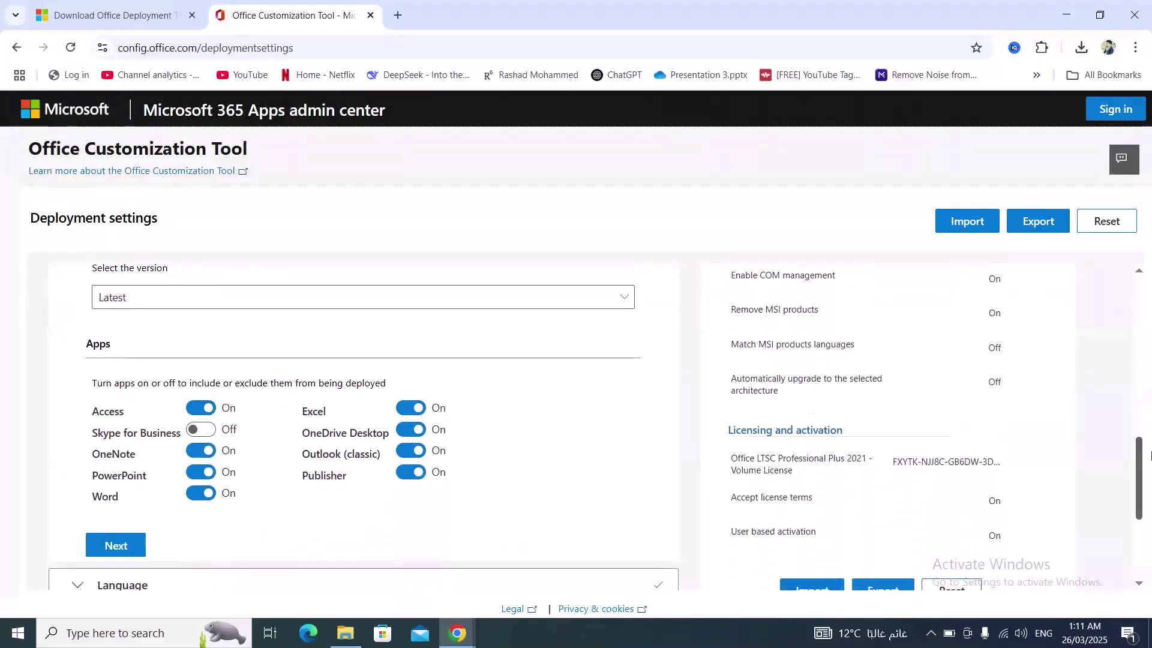
pyautogui.click(413, 426)
pyautogui.click(412, 451)
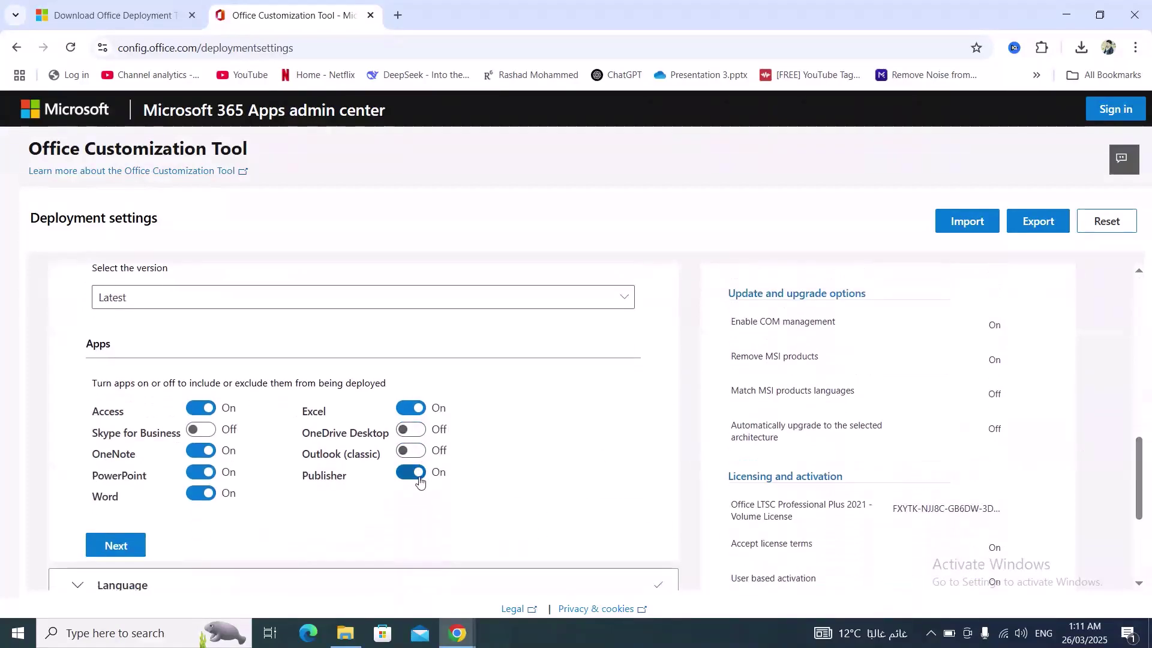
pyautogui.click(413, 473)
pyautogui.click(201, 407)
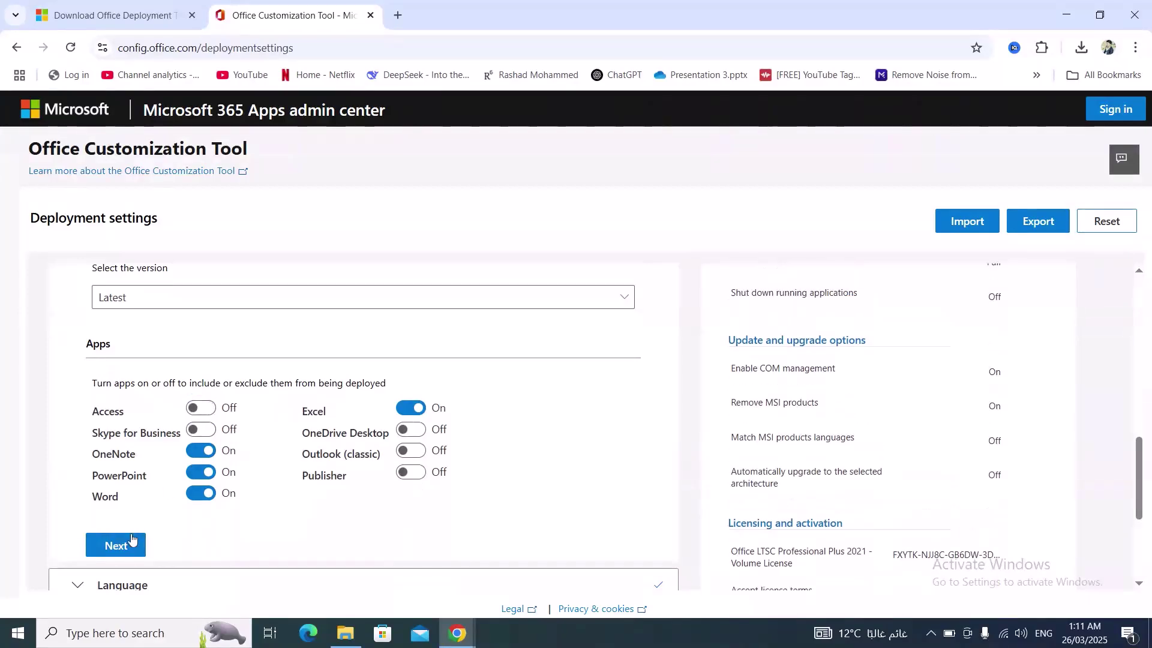
pyautogui.click(121, 551)
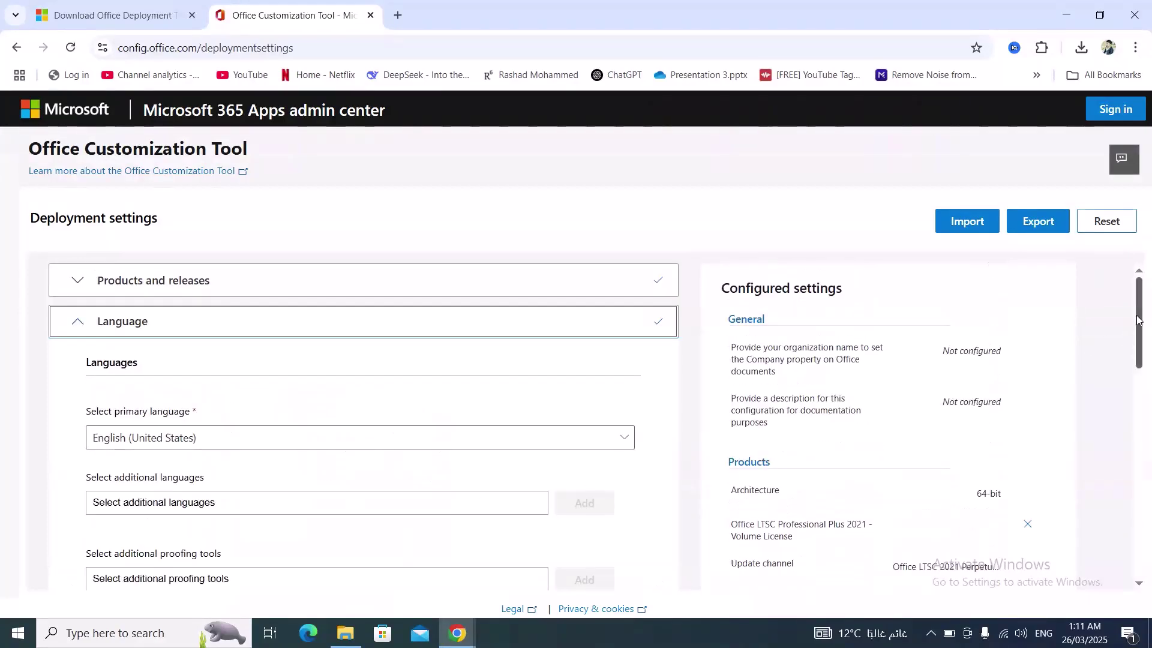
pyautogui.moveTo(1139, 320); pyautogui.dragTo(1139, 352)
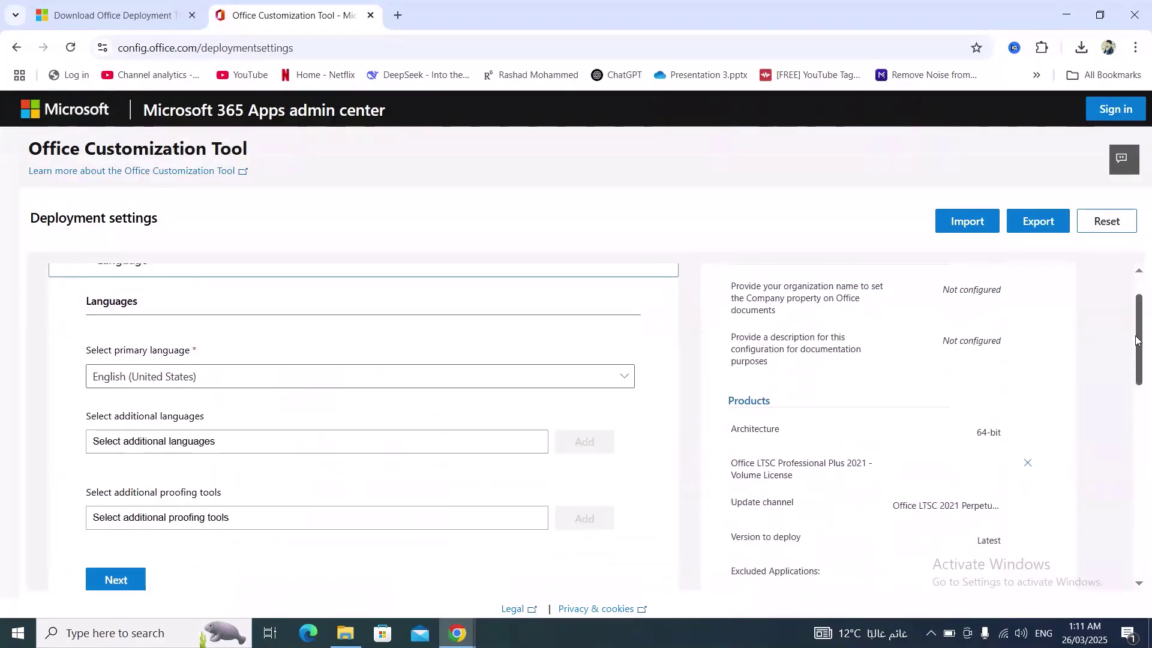
# Step: Keep English (United States) as primary language and disable uninstalling MSI versions of Office
pyautogui.click(328, 330)
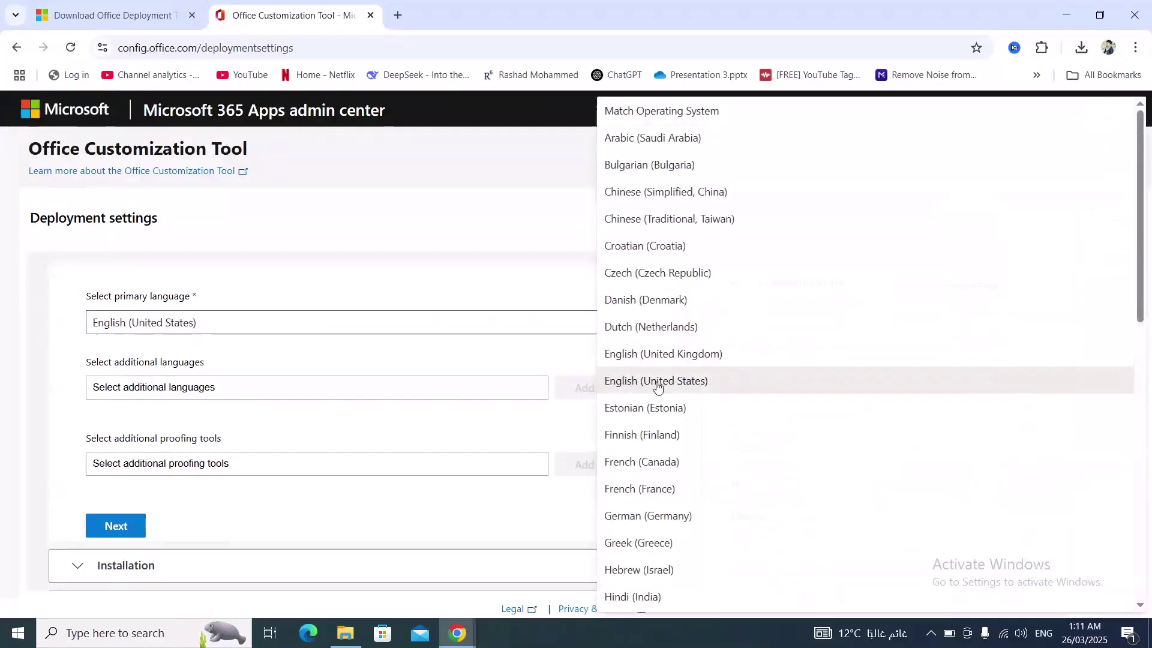
pyautogui.click(134, 526)
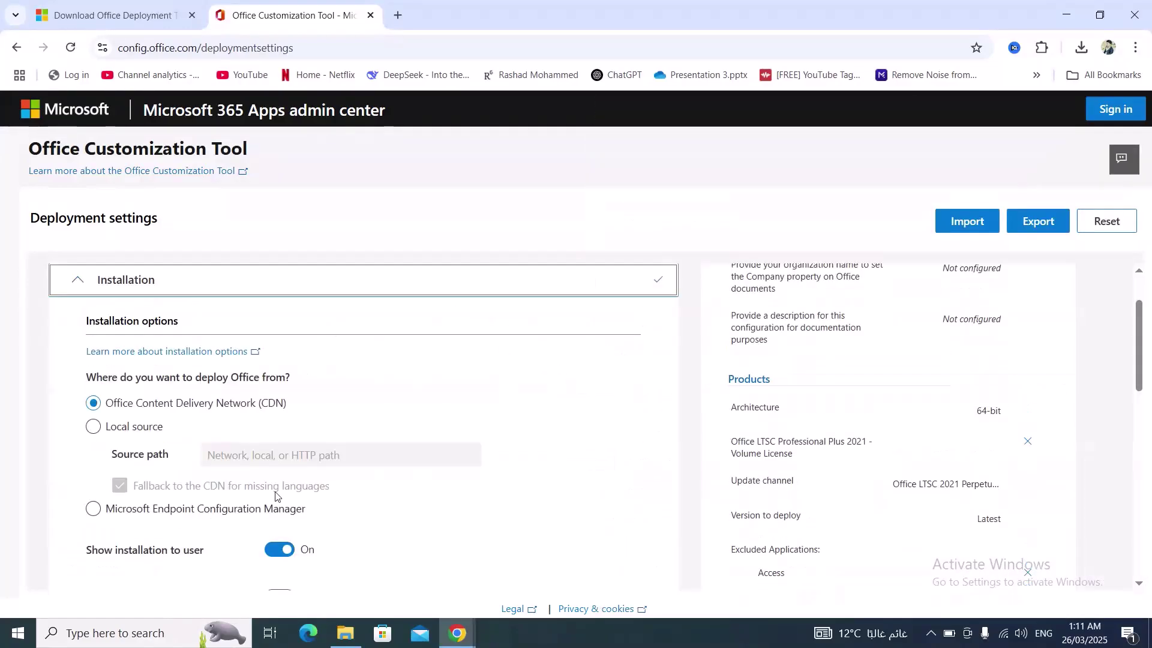
pyautogui.scroll(-2, 382, 428)
pyautogui.scroll(-3, 388, 427)
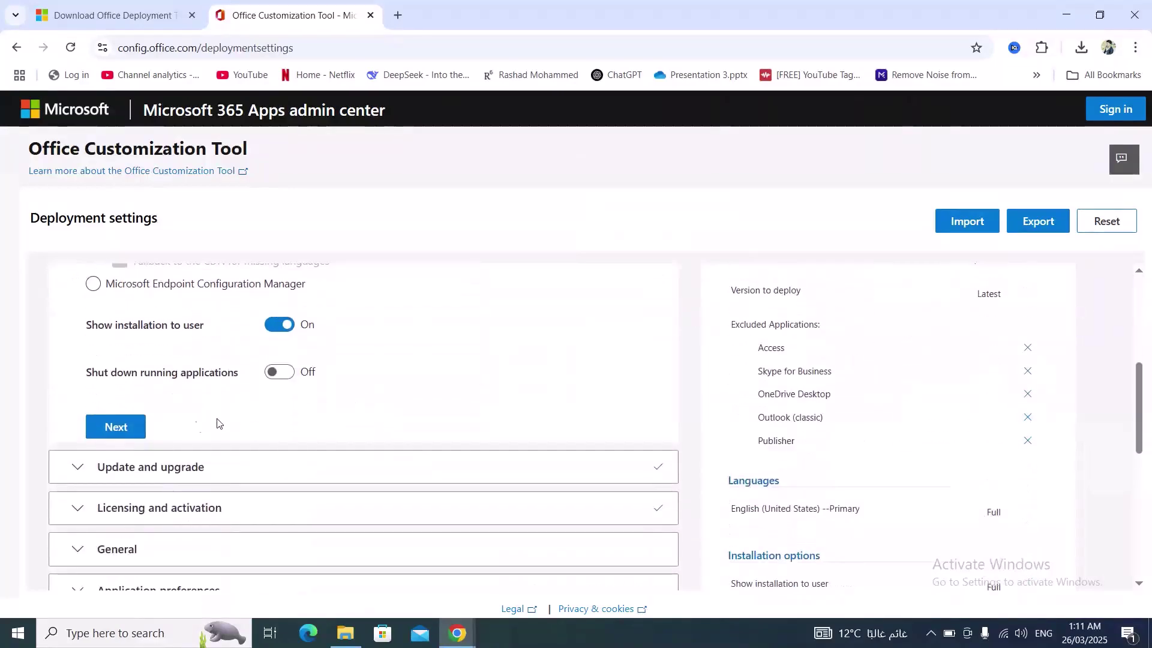
pyautogui.click(123, 429)
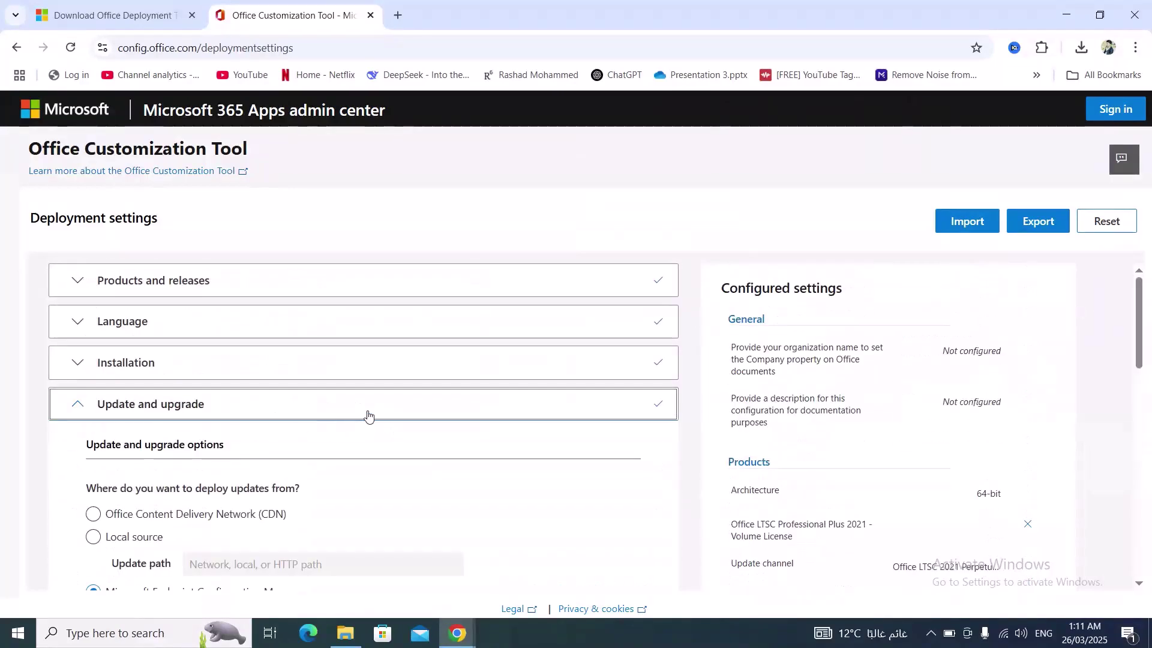
pyautogui.scroll(-1, 388, 405)
pyautogui.scroll(-2, 399, 402)
pyautogui.scroll(-1, 399, 402)
pyautogui.scroll(-1, 406, 383)
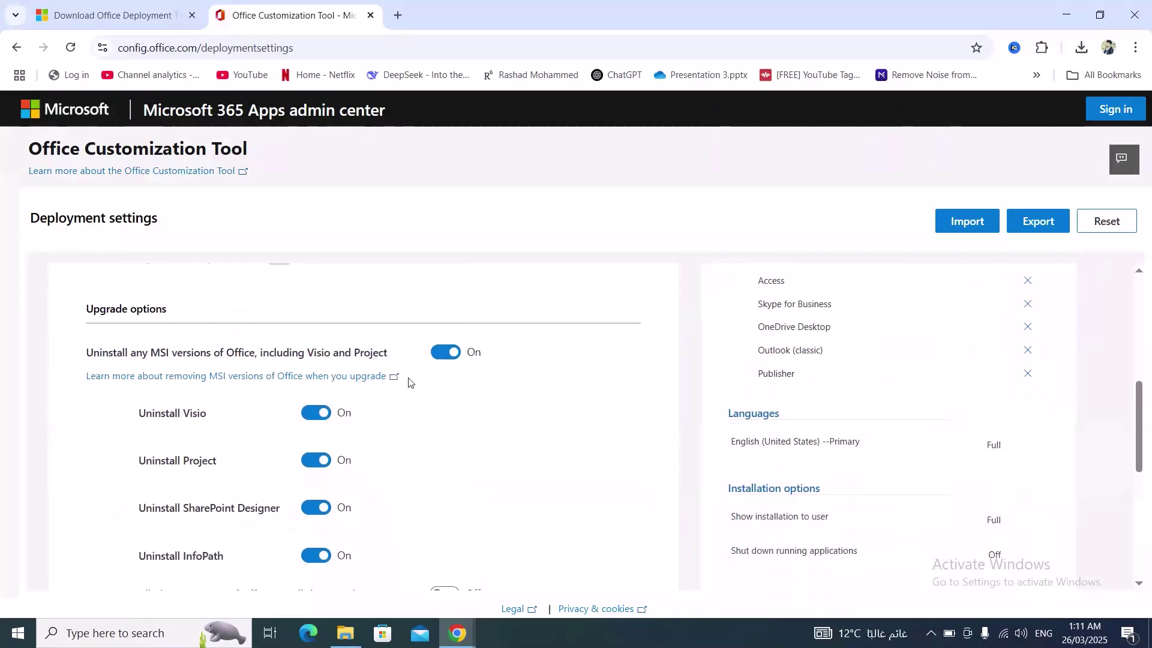
pyautogui.click(449, 361)
pyautogui.scroll(-3, 447, 363)
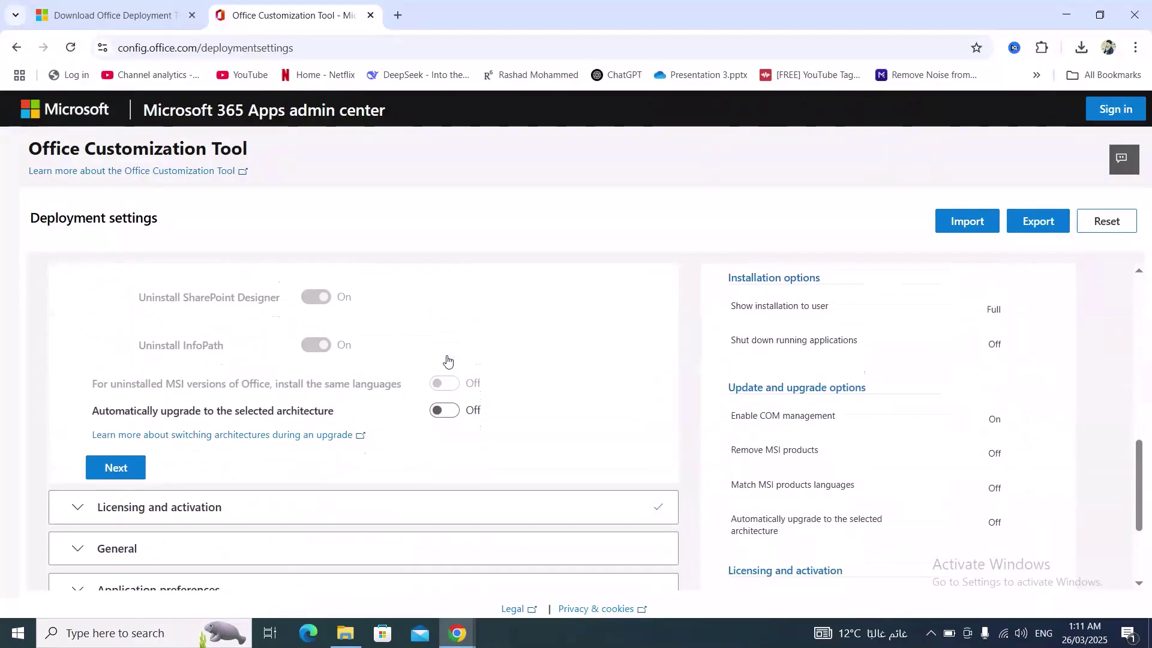
# Step: Accept the Licensing, General and Application preferences defaults and finish the configuration
pyautogui.click(116, 453)
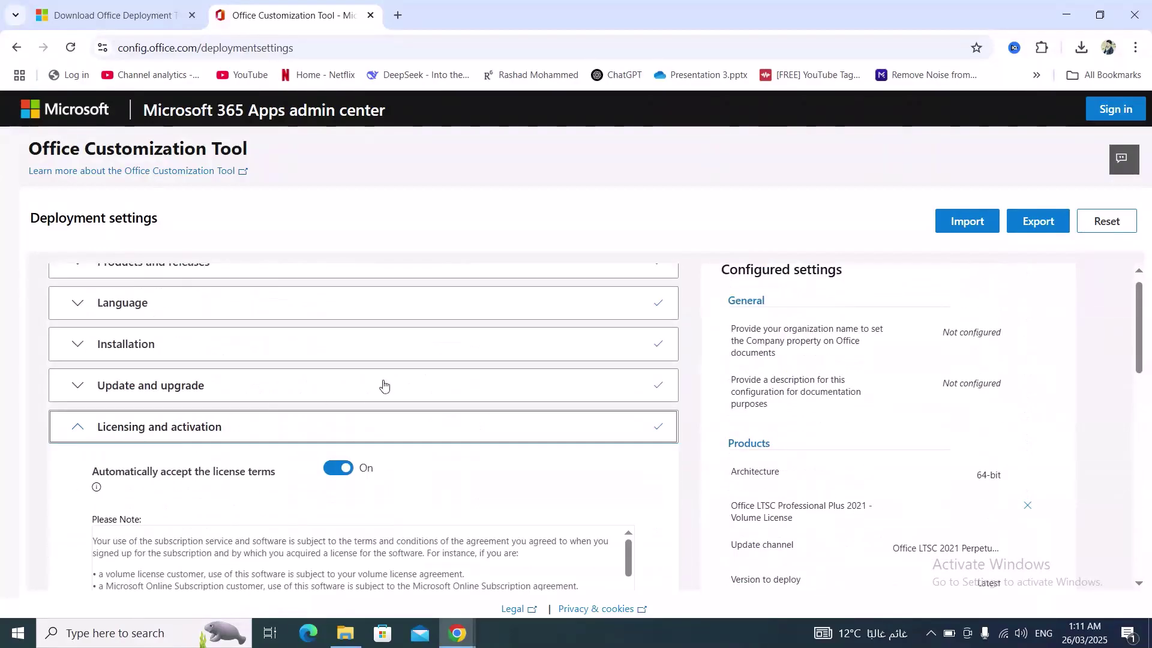
pyautogui.scroll(-1, 381, 386)
pyautogui.scroll(-2, 440, 352)
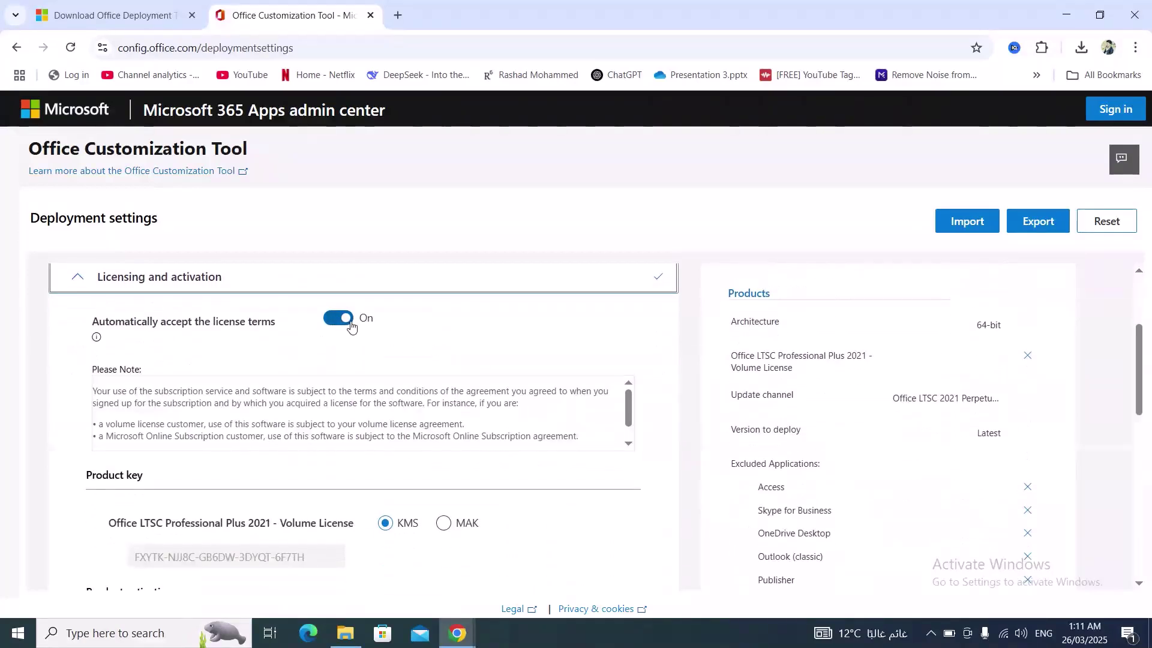
pyautogui.scroll(-1, 442, 418)
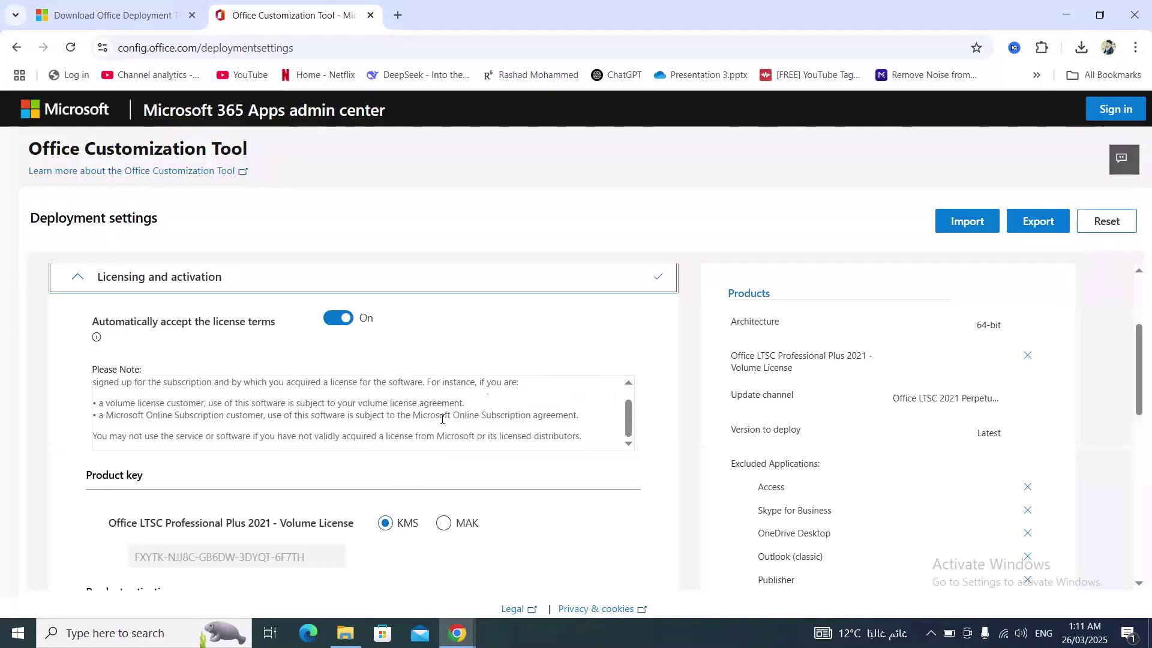
pyautogui.scroll(-1, 535, 406)
pyautogui.scroll(-1, 522, 406)
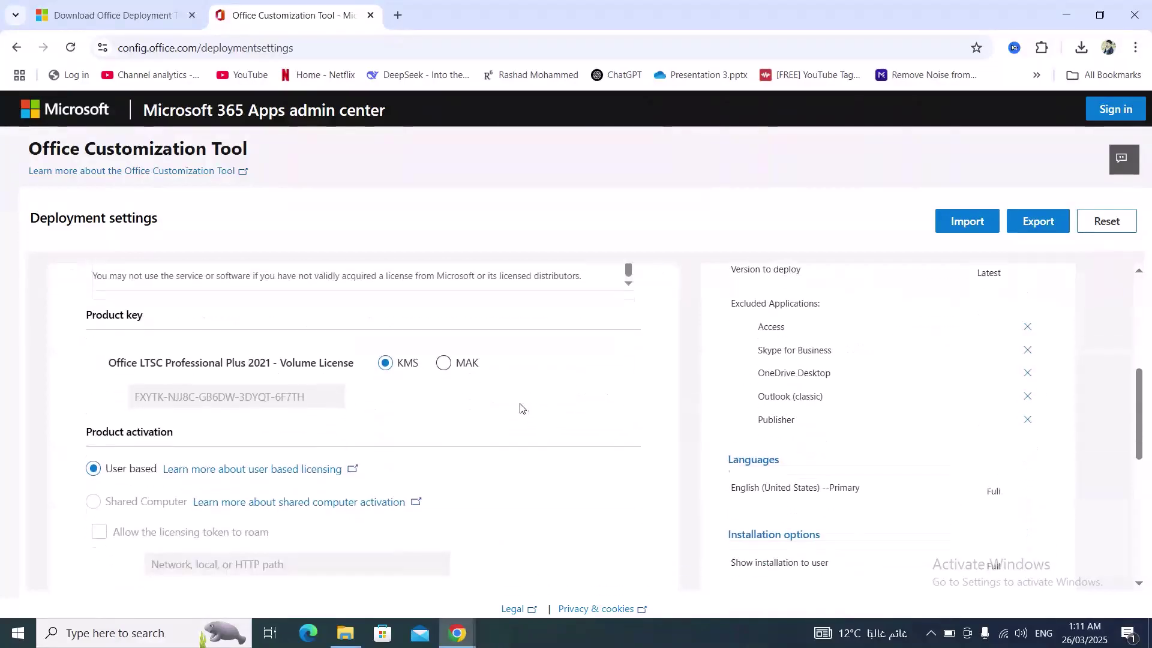
pyautogui.scroll(-2, 440, 402)
pyautogui.click(137, 506)
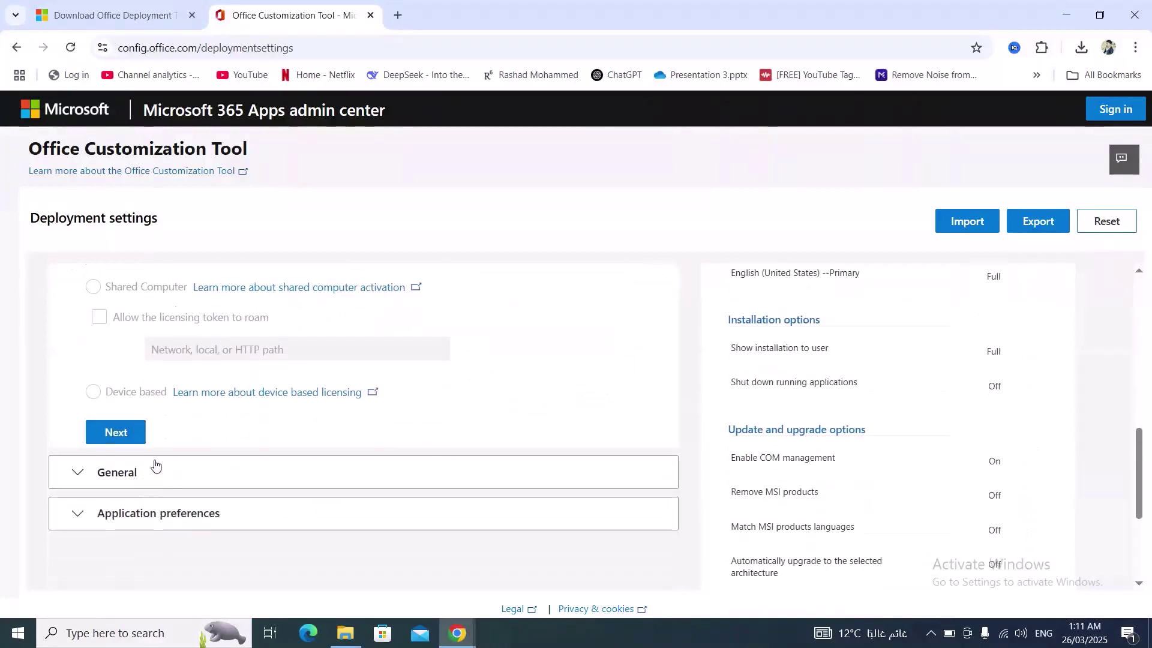
pyautogui.scroll(-2, 282, 404)
pyautogui.scroll(-1, 282, 398)
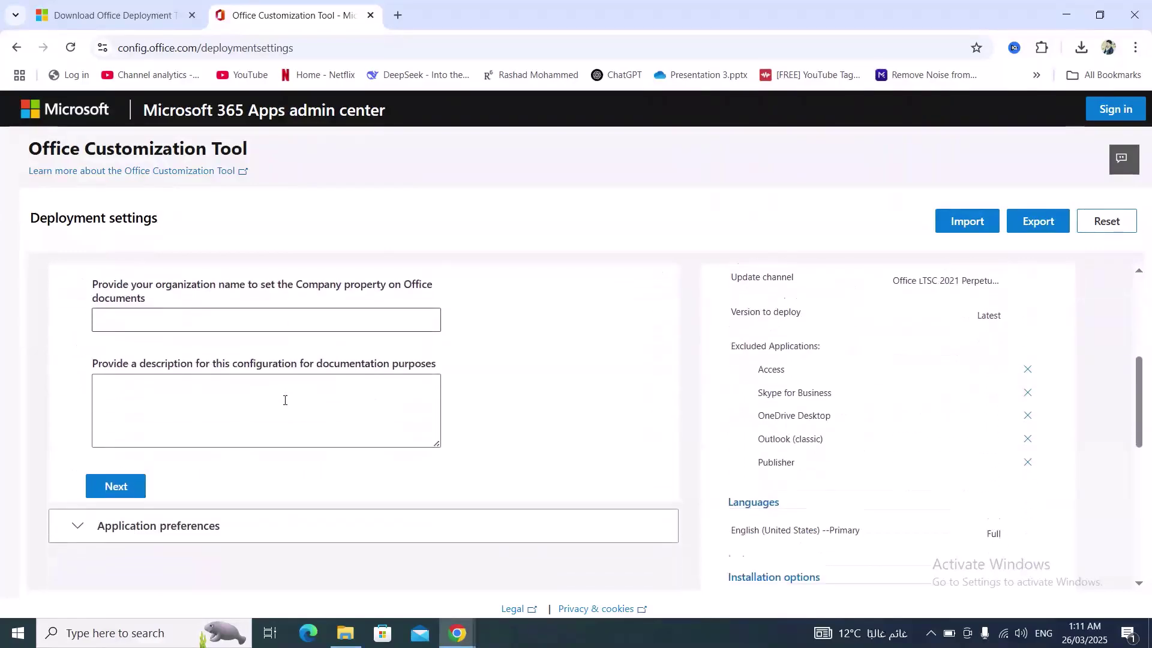
pyautogui.scroll(-1, 180, 405)
pyautogui.click(115, 413)
pyautogui.scroll(-1, 252, 394)
pyautogui.scroll(-2, 286, 388)
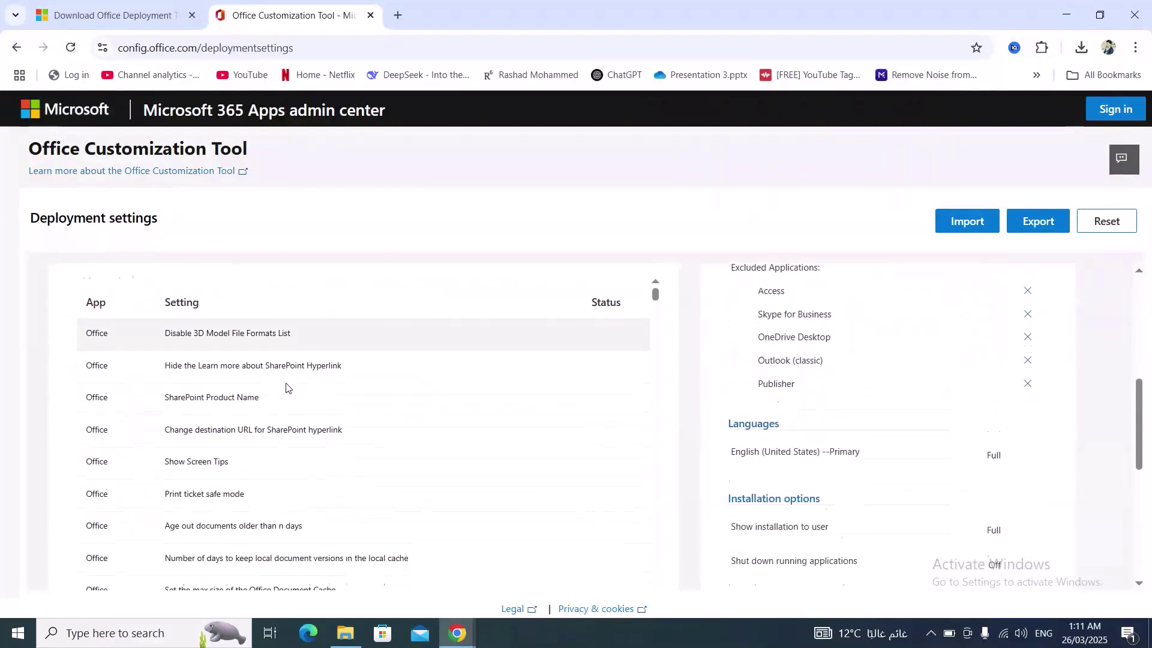
pyautogui.scroll(-1, 290, 387)
pyautogui.scroll(-2, 294, 390)
pyautogui.scroll(-3, 296, 393)
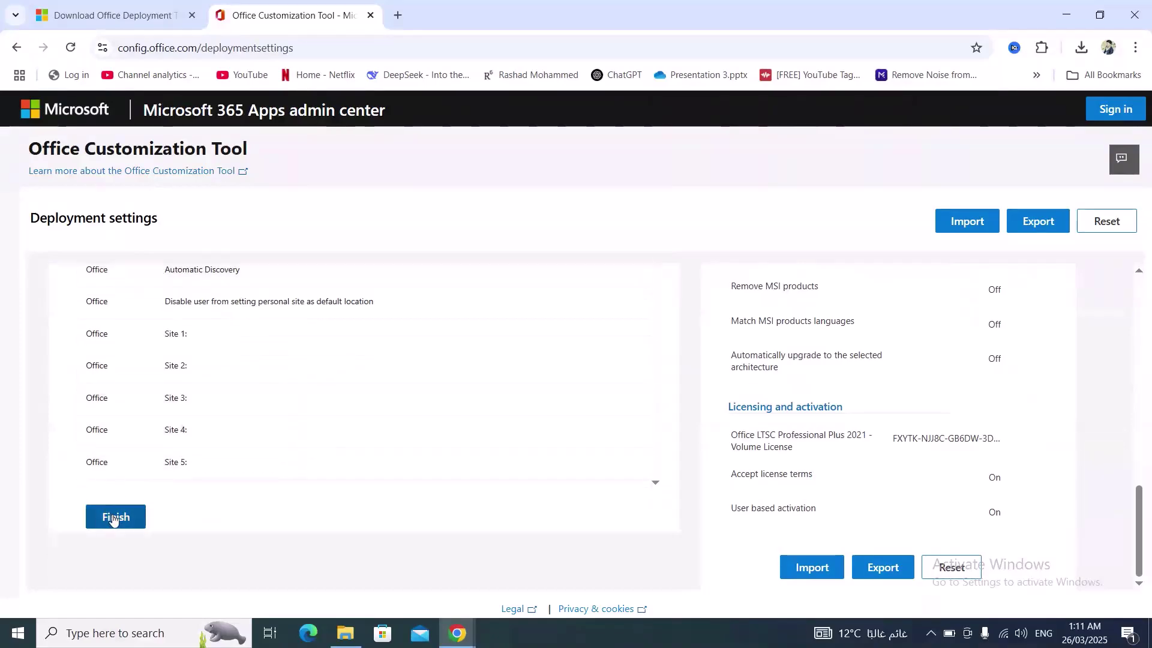
pyautogui.click(115, 516)
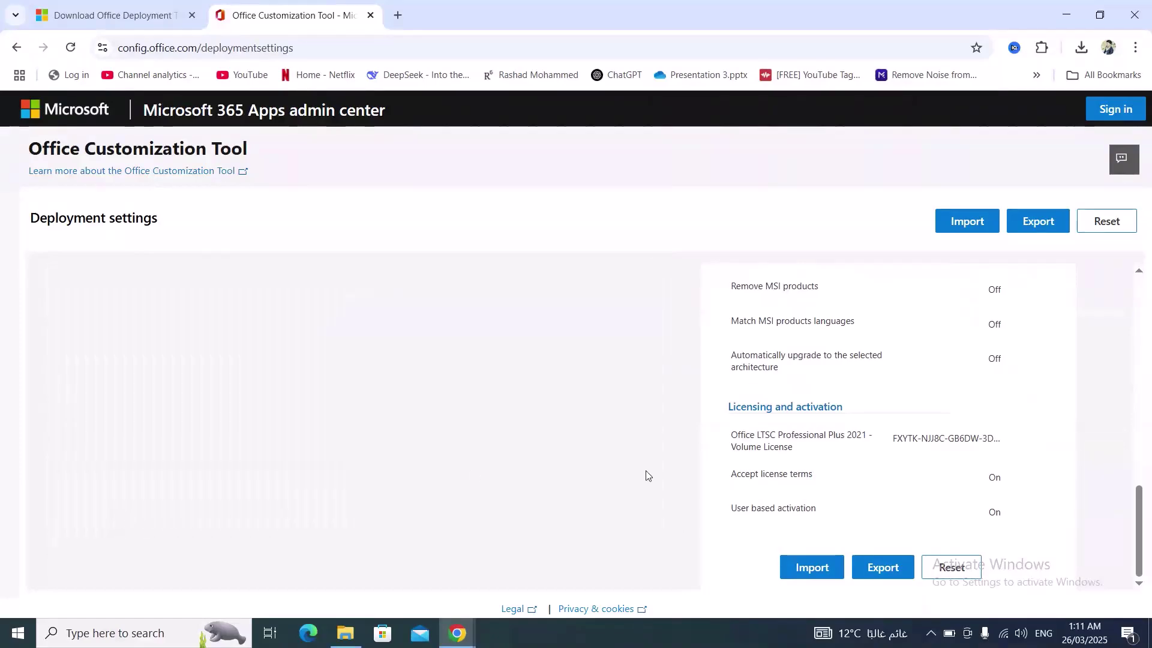
# Step: Export the configuration with Office Open XML as default format, accepting the export license terms
pyautogui.click(876, 573)
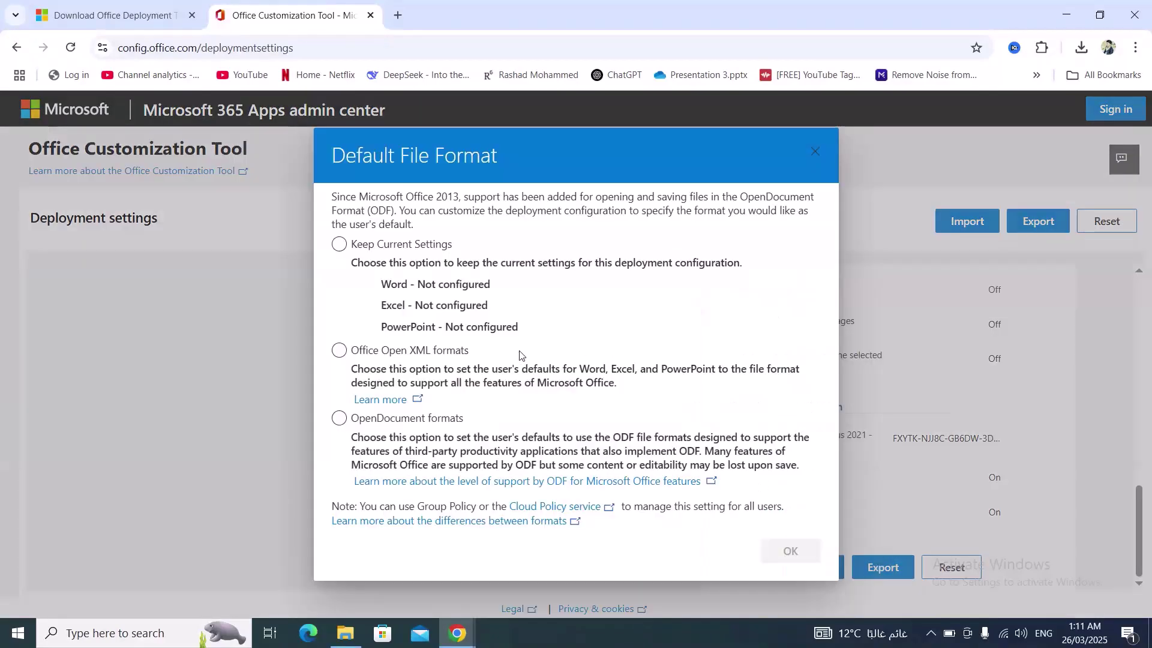
pyautogui.click(338, 351)
pyautogui.click(784, 552)
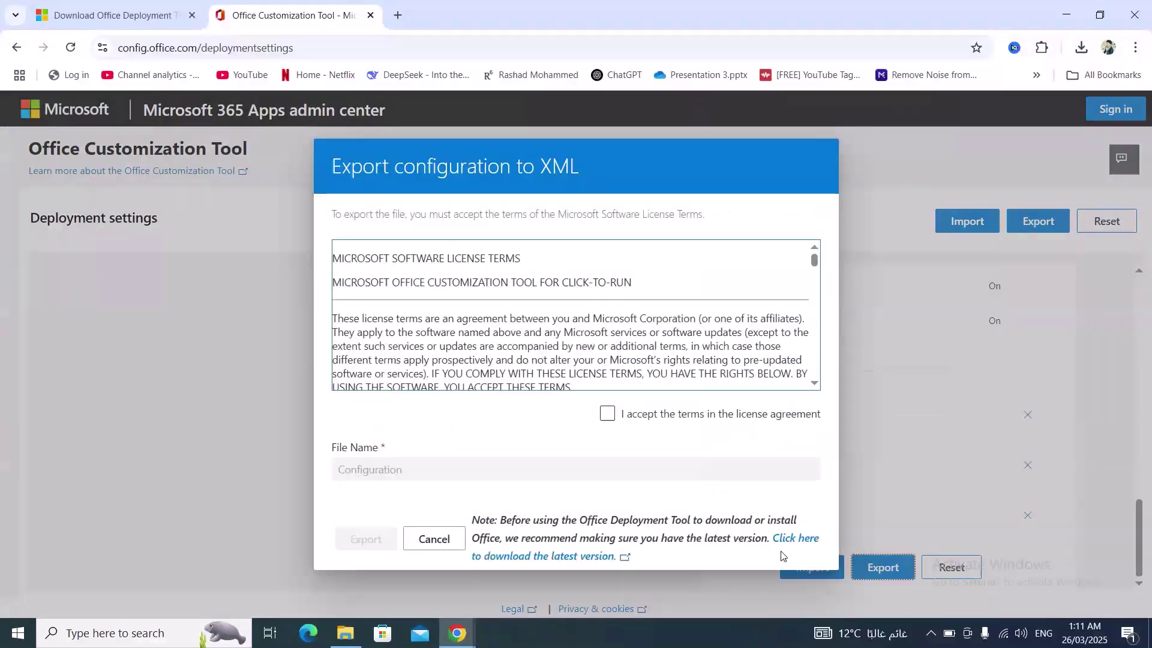
pyautogui.click(607, 414)
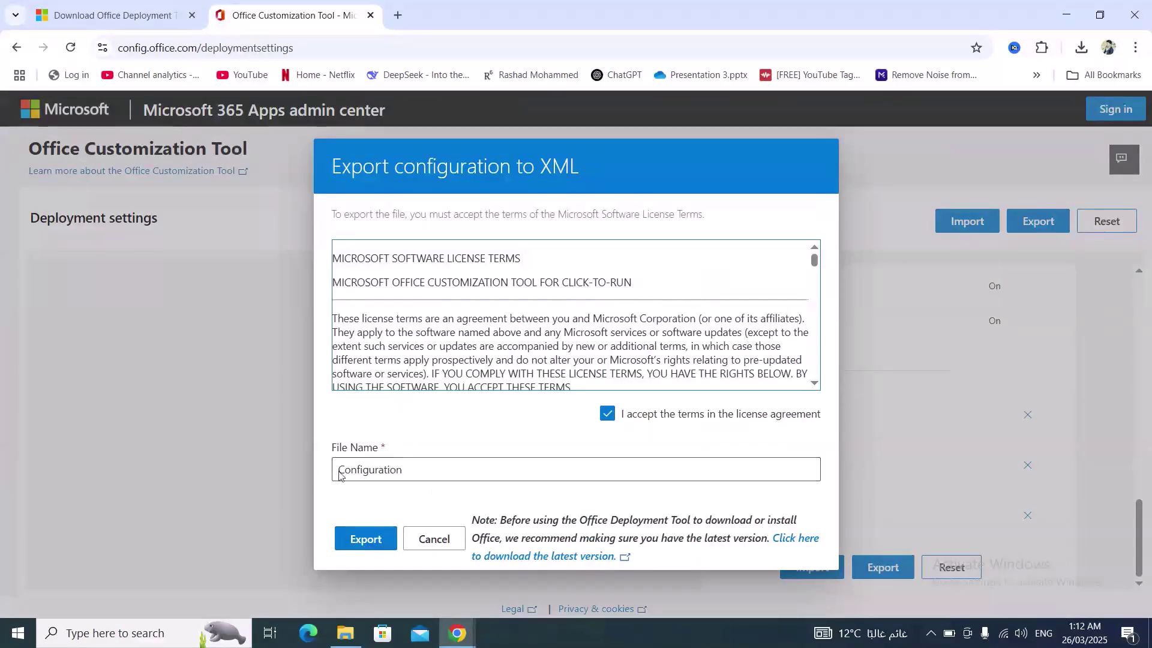
pyautogui.click(362, 540)
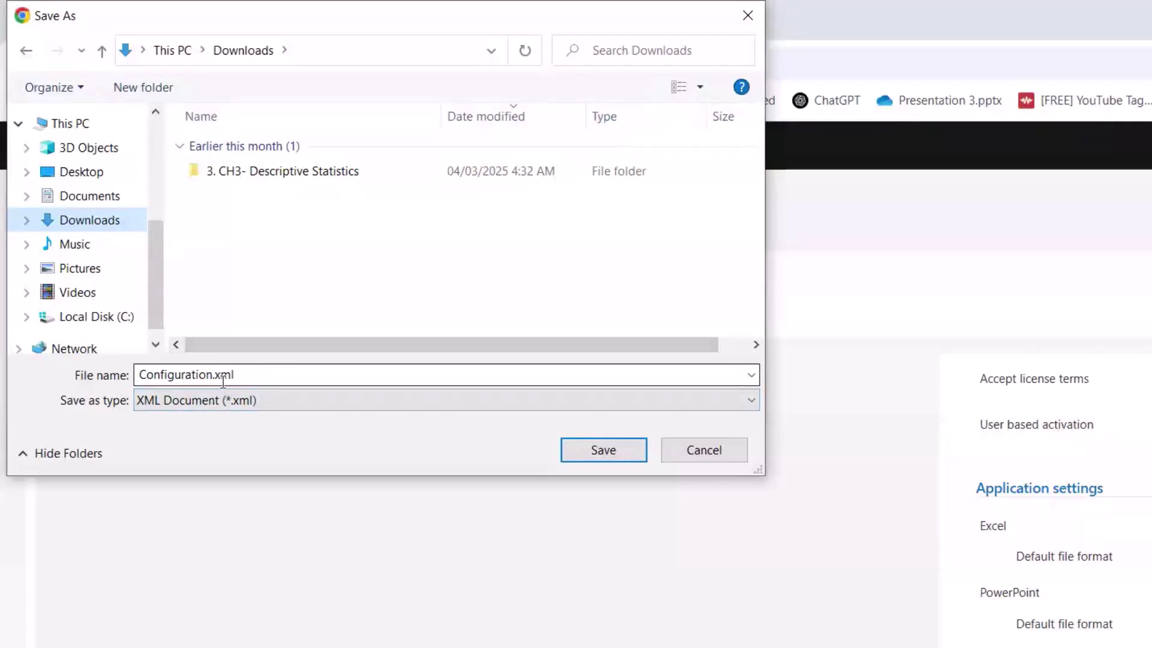
# Step: Save Configuration.xml to Downloads and copy it from the Downloads folder
pyautogui.click(594, 454)
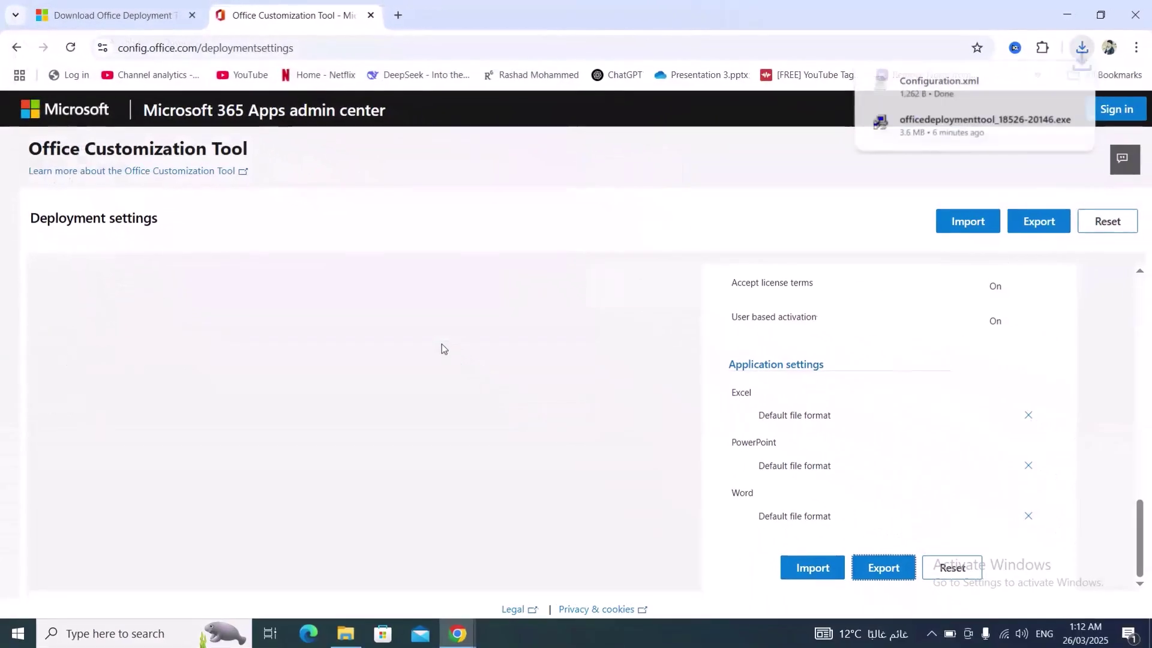
pyautogui.click(1042, 84)
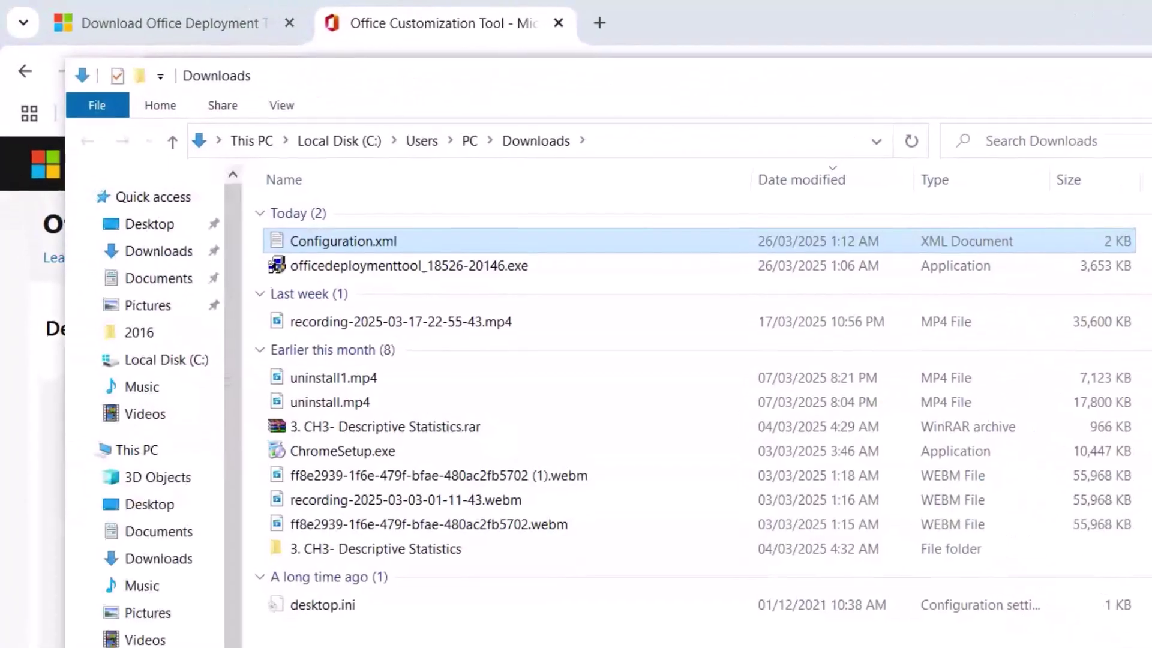
pyautogui.click(342, 247)
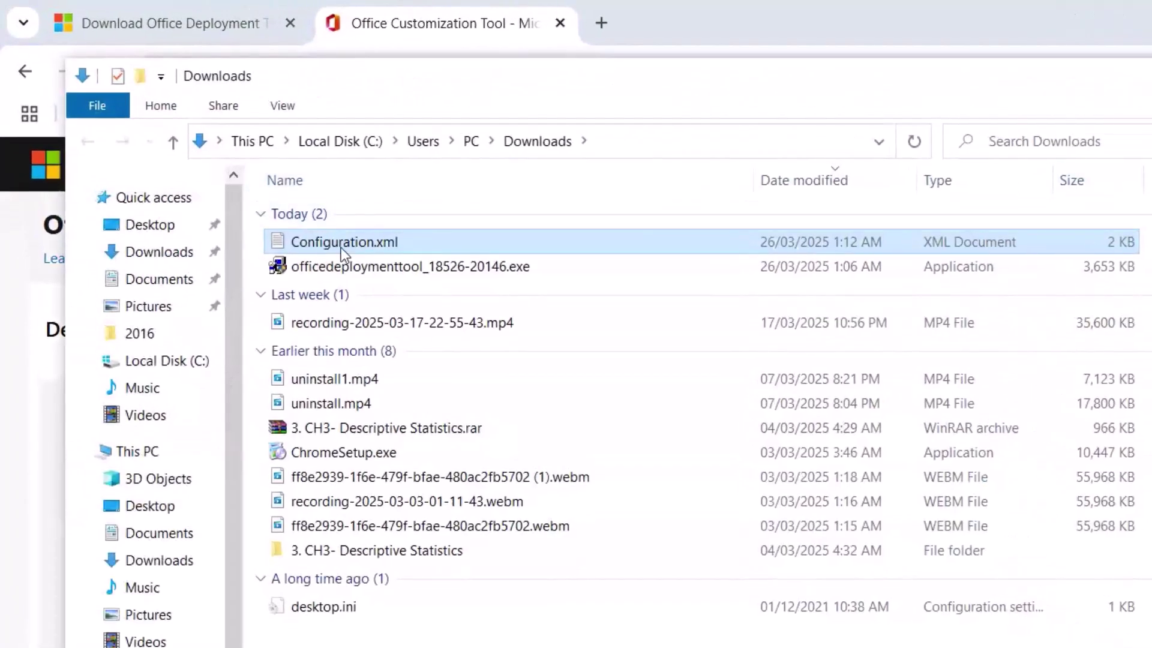
pyautogui.click(506, 246)
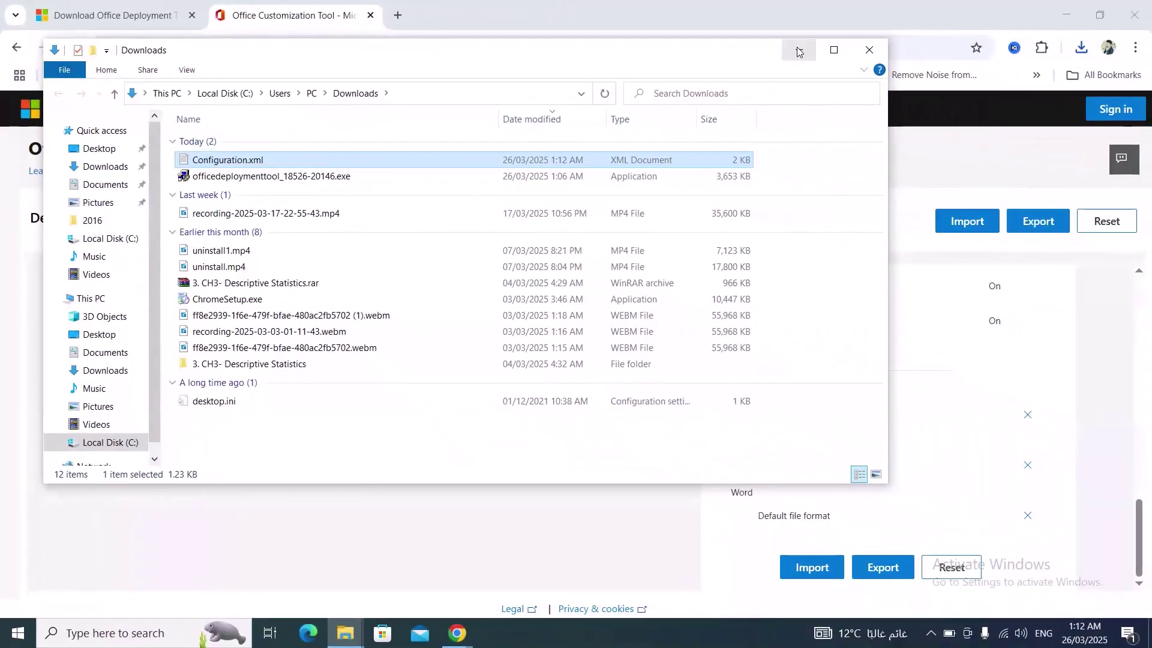
# Step: Paste Configuration.xml into the desktop Office folder beside setup.exe, then select that folder
pyautogui.click(796, 51)
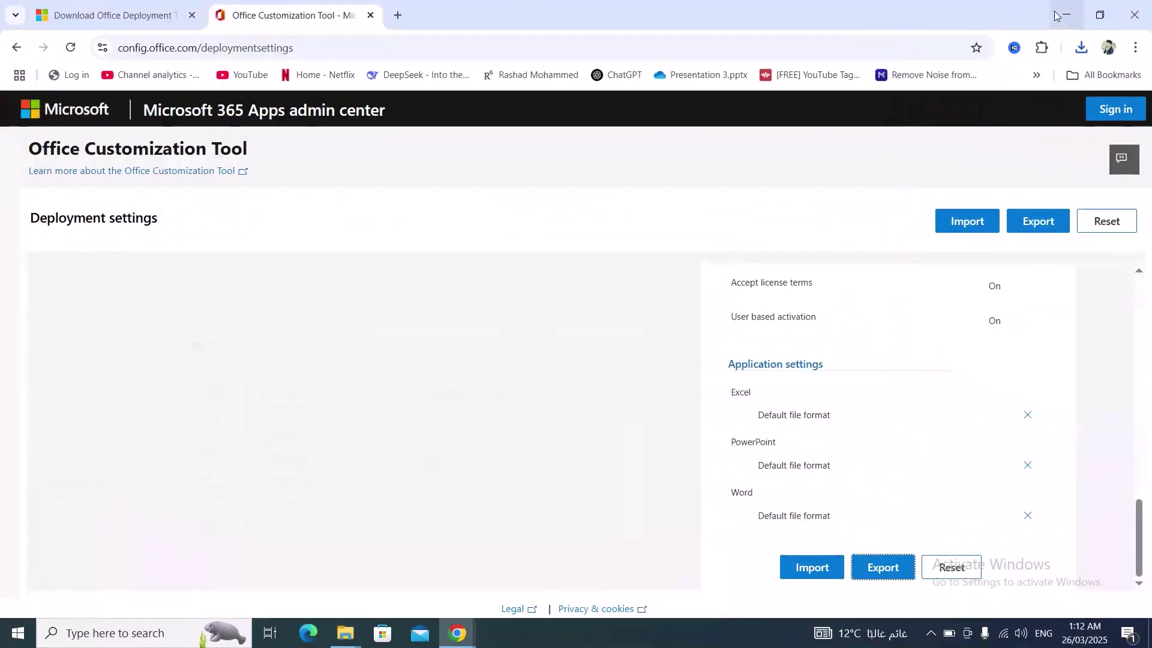
pyautogui.click(1054, 13)
pyautogui.doubleClick(539, 257)
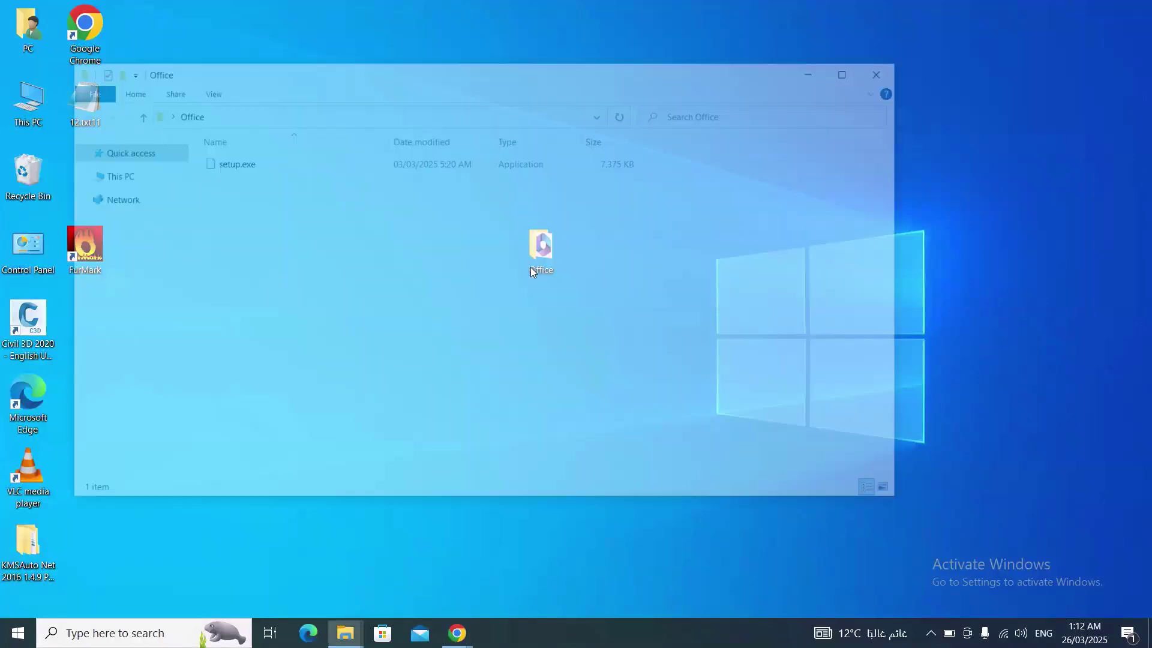
pyautogui.hotkey('ctrl', 'v')
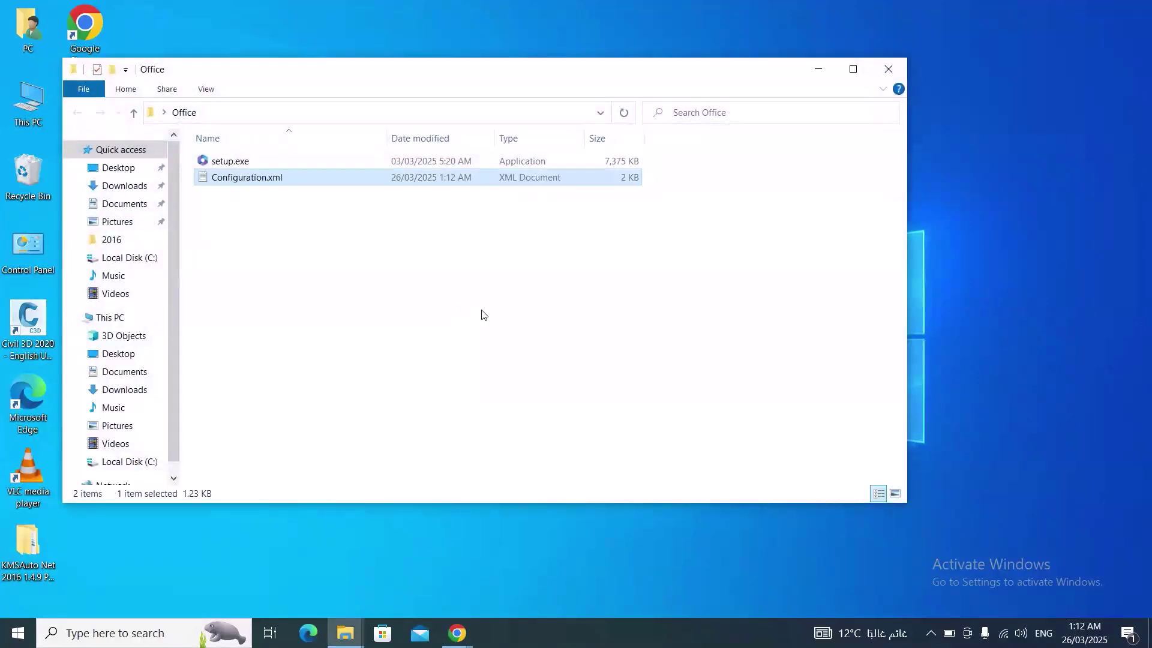
pyautogui.click(889, 69)
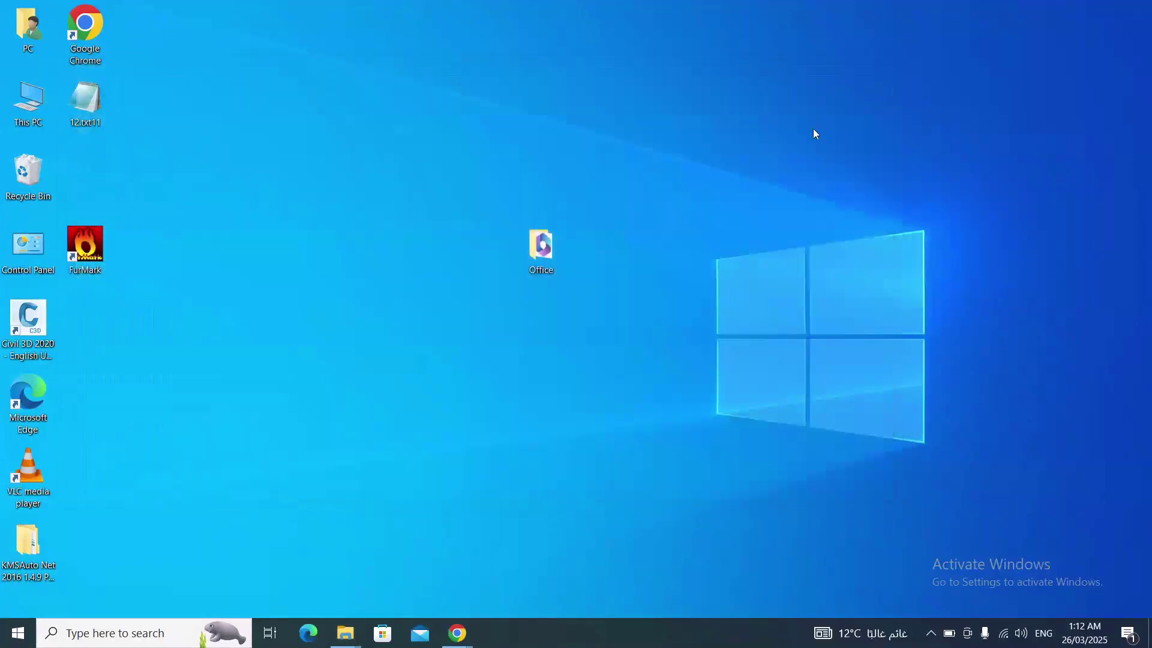
pyautogui.click(551, 252)
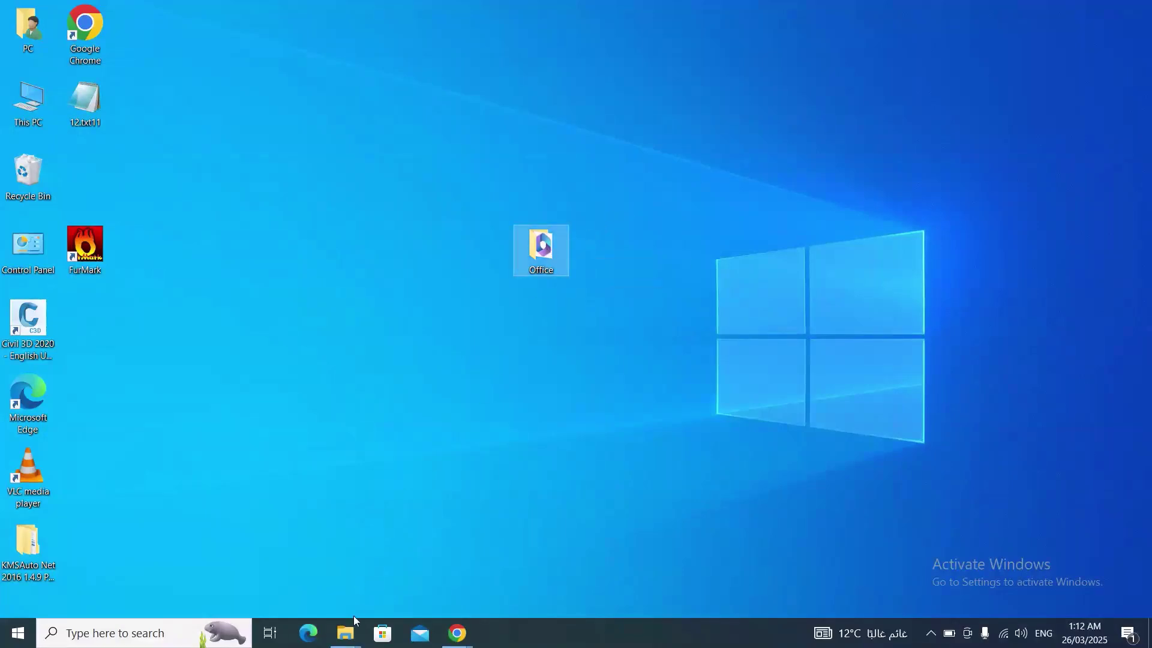
# Step: Paste the Office folder into the root of Local Disk (C:)
pyautogui.moveTo(345, 633)
pyautogui.click(317, 579)
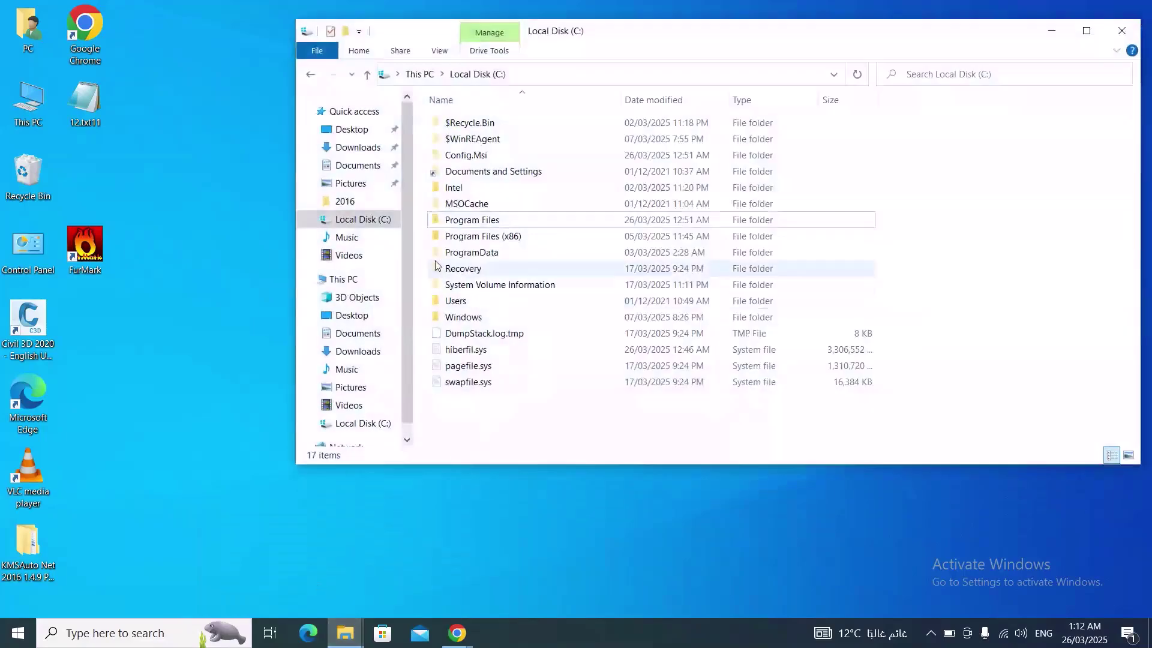
pyautogui.moveTo(362, 220)
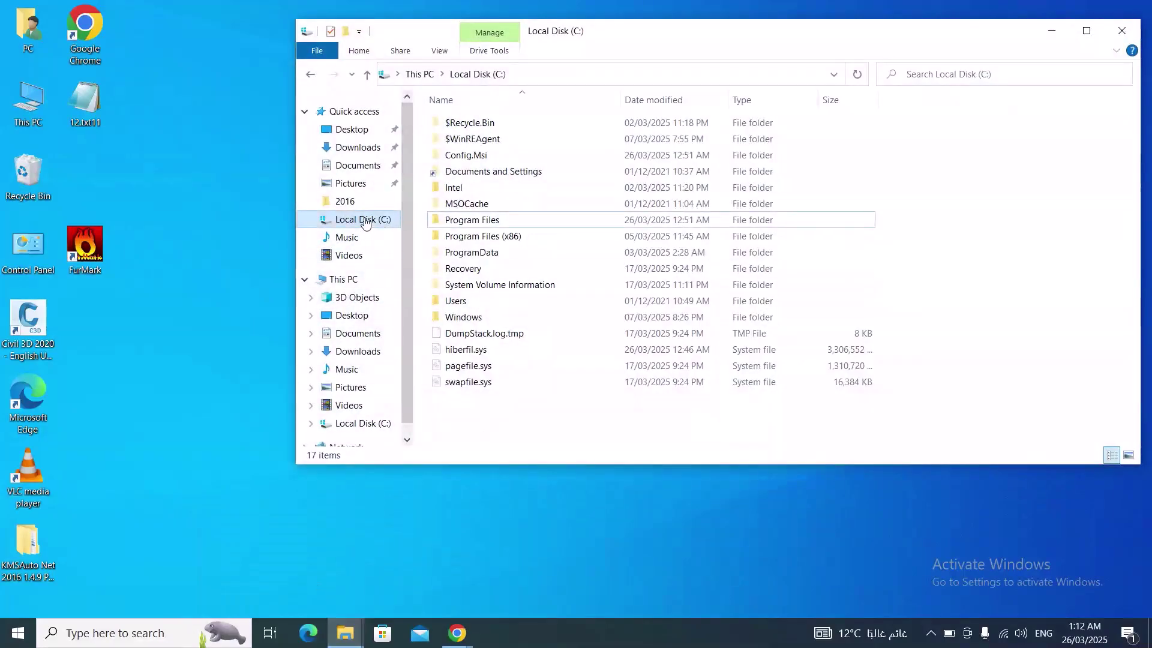
pyautogui.click(483, 418)
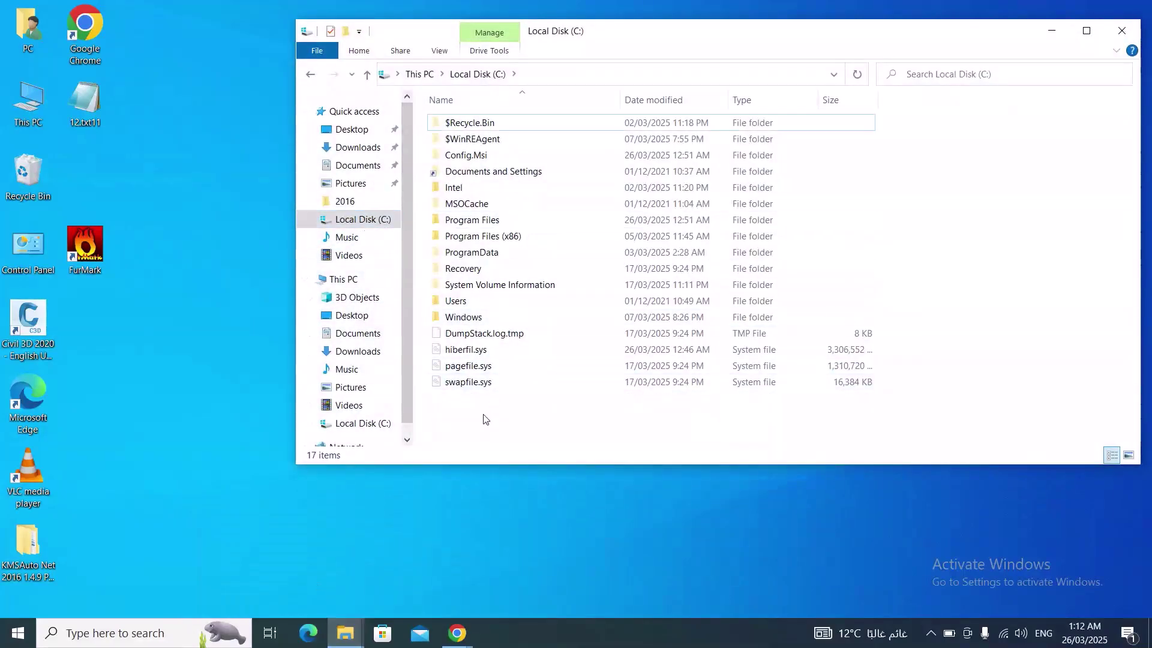
pyautogui.hotkey('ctrl', 'v')
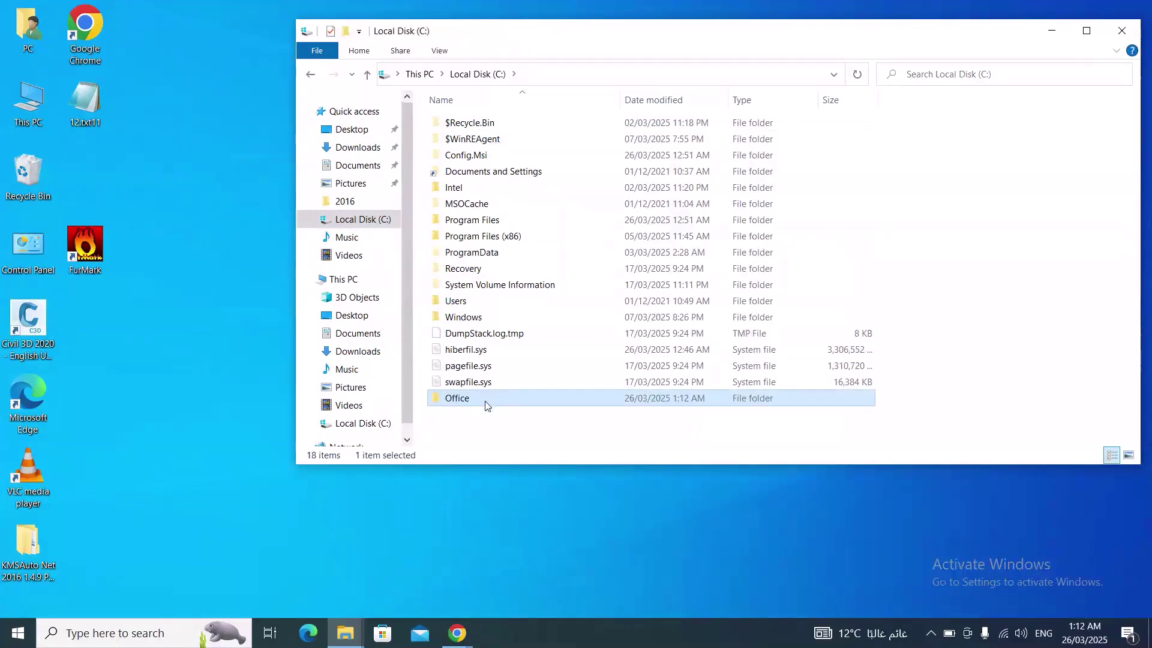
pyautogui.click(117, 632)
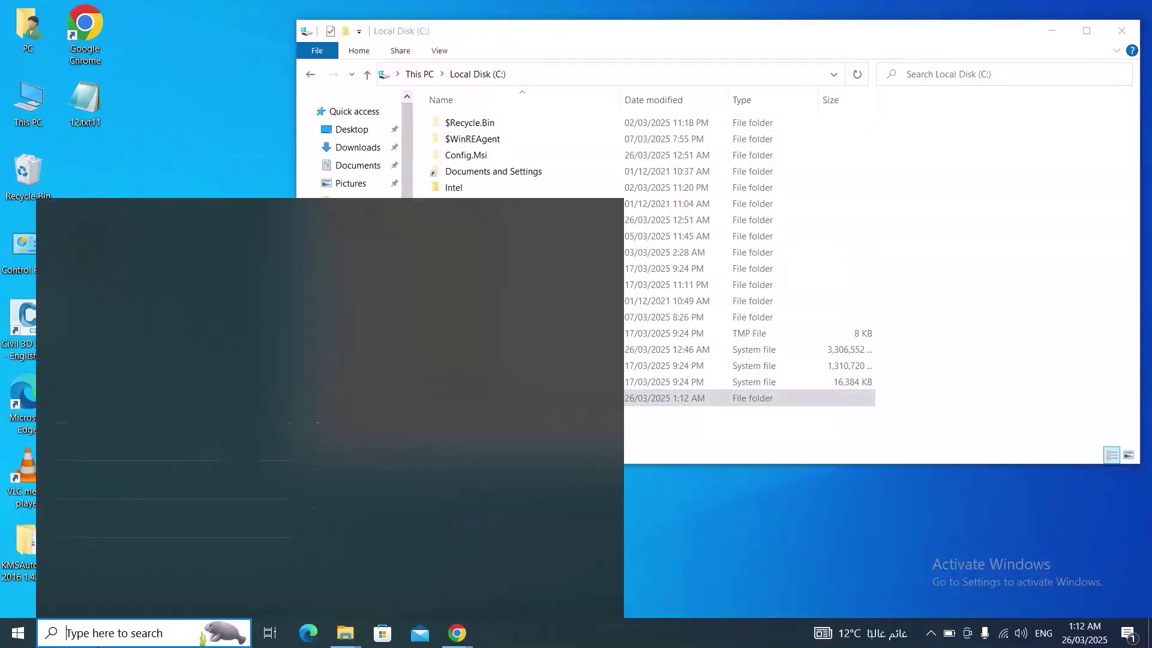
pyautogui.write('cmd')
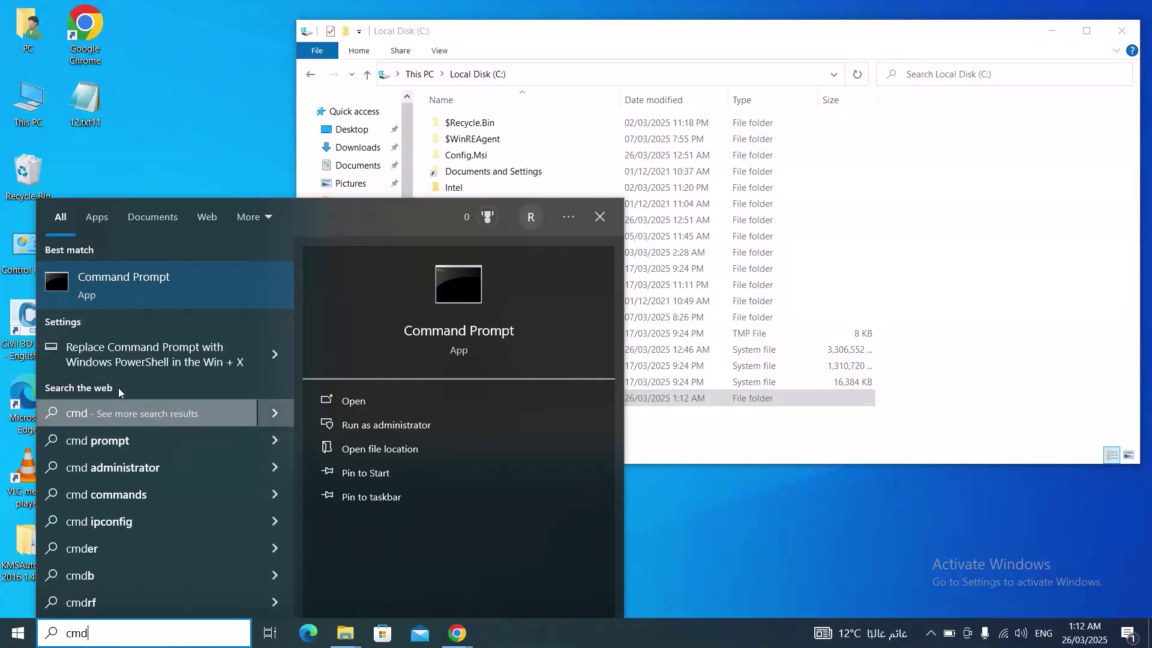
# Step: Open an administrator Command Prompt and copy the C:\Office folder path from Explorer
pyautogui.click(362, 432)
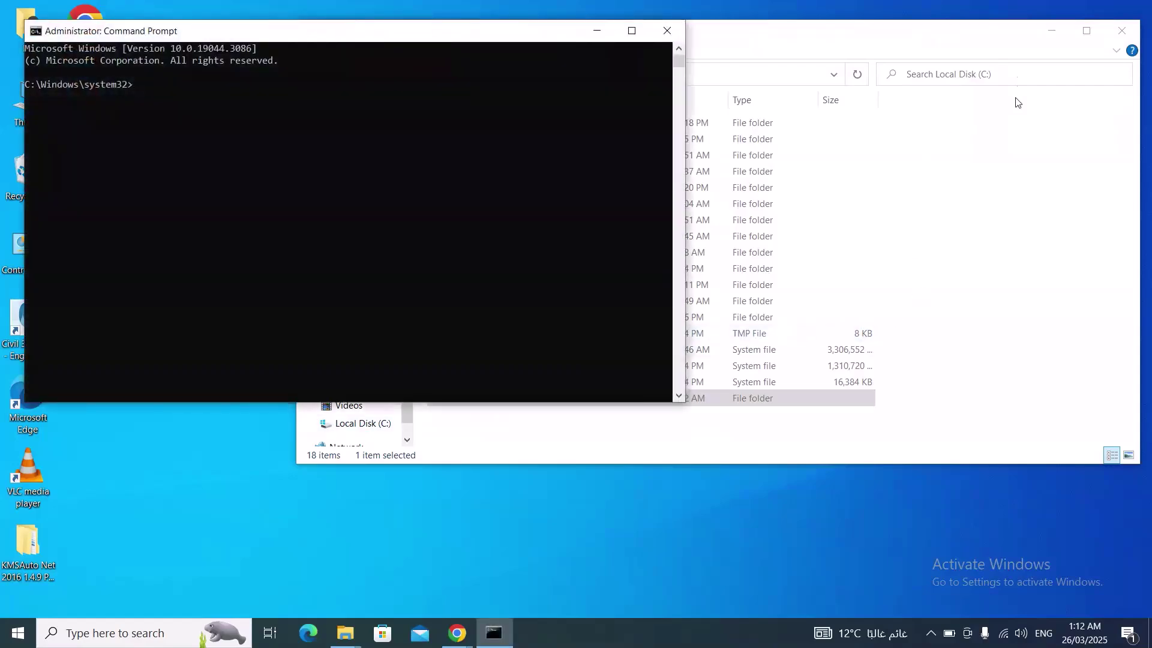
pyautogui.click(980, 46)
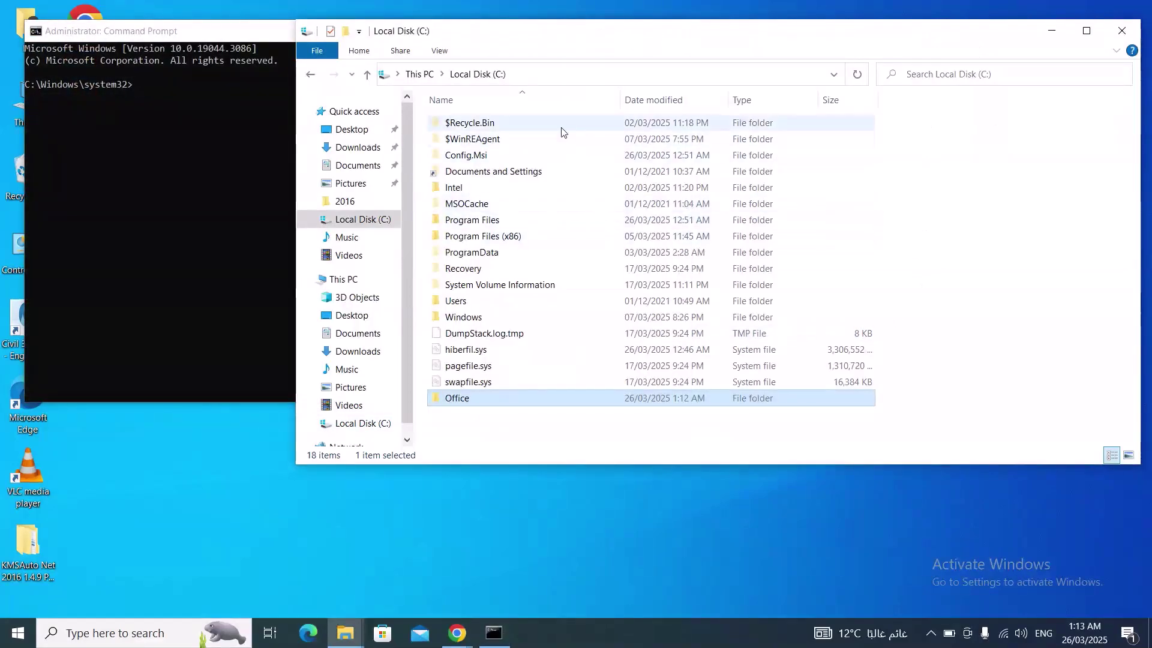
pyautogui.doubleClick(481, 397)
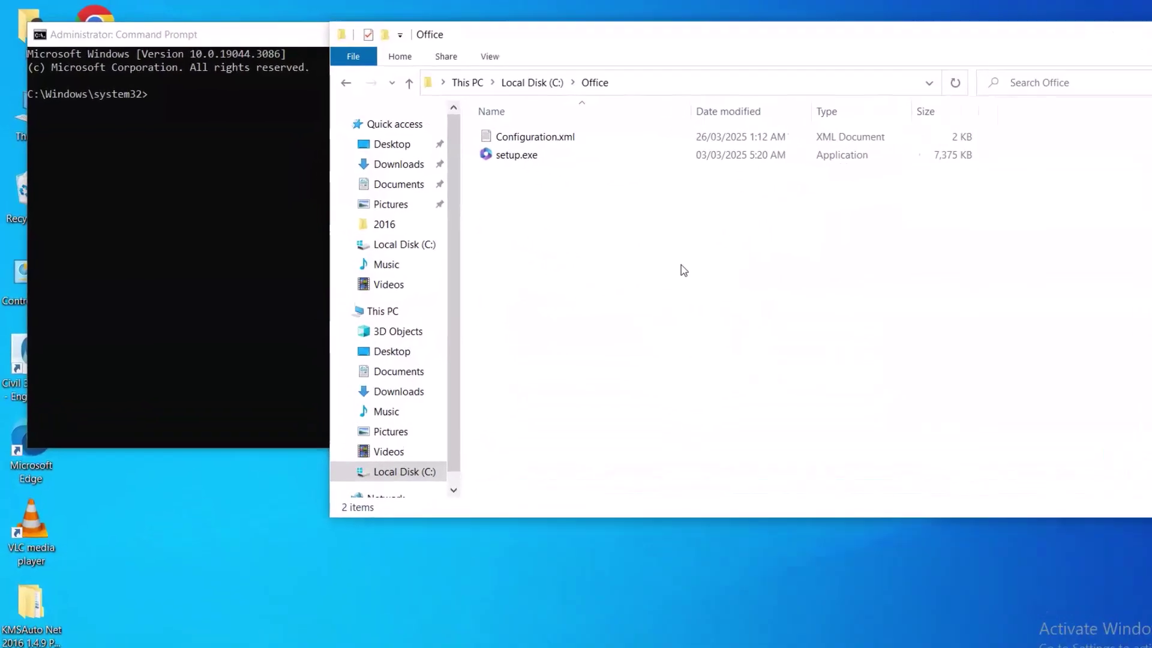
pyautogui.click(806, 105)
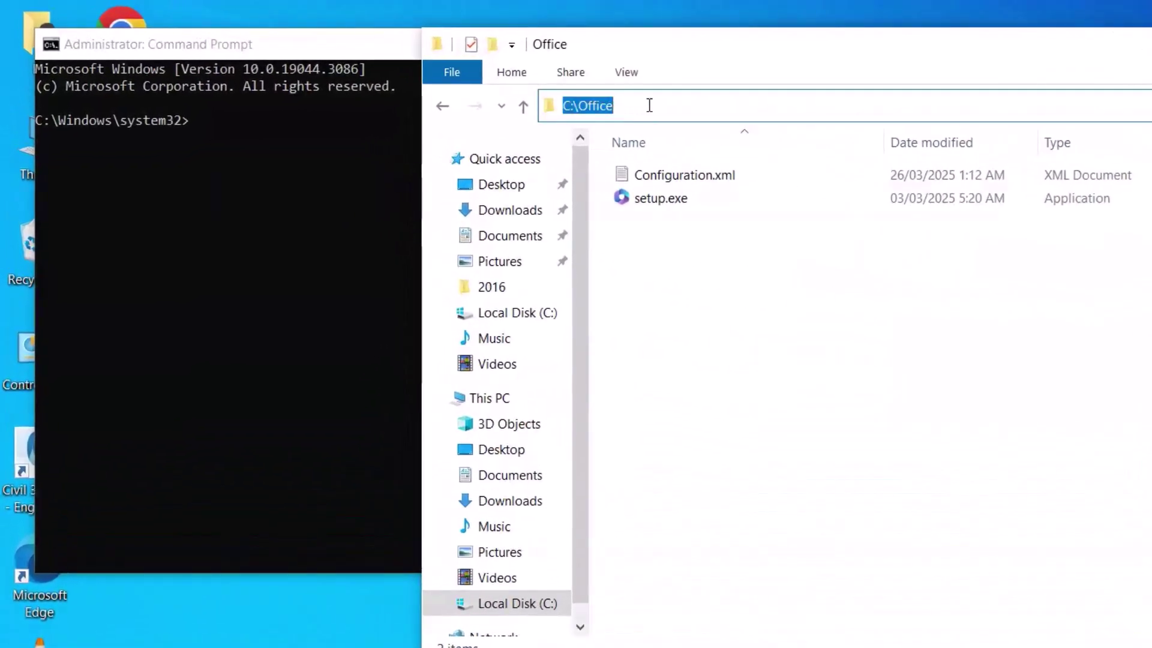
pyautogui.click(257, 197)
pyautogui.click(231, 126)
pyautogui.write('cd')
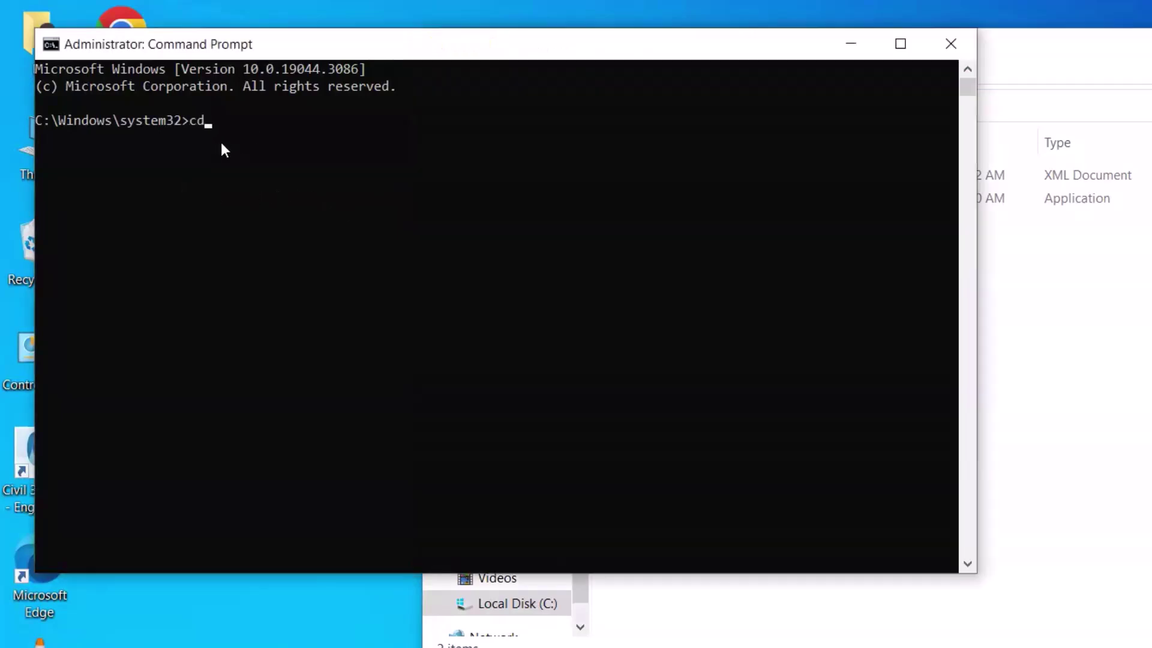
pyautogui.write(' C:\\Office')
# Step: Run setup /configure configuration.xml from C:\Office, close the success message, then open Windows search
pyautogui.press('Return')
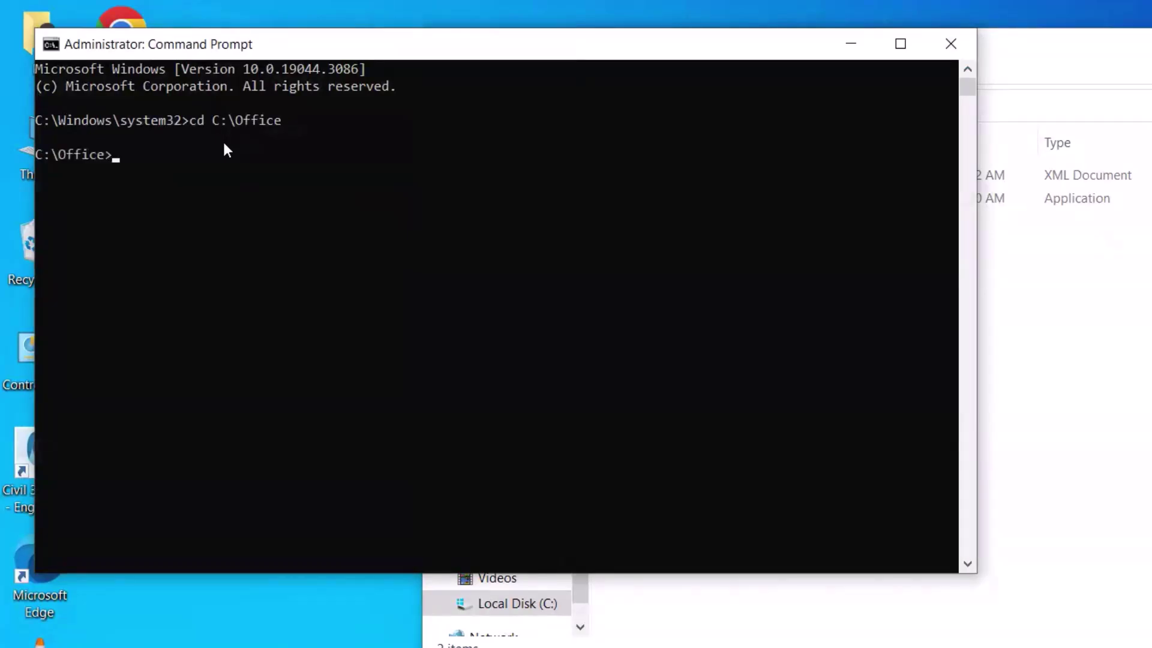
pyautogui.write('setu')
pyautogui.write('p/configure')
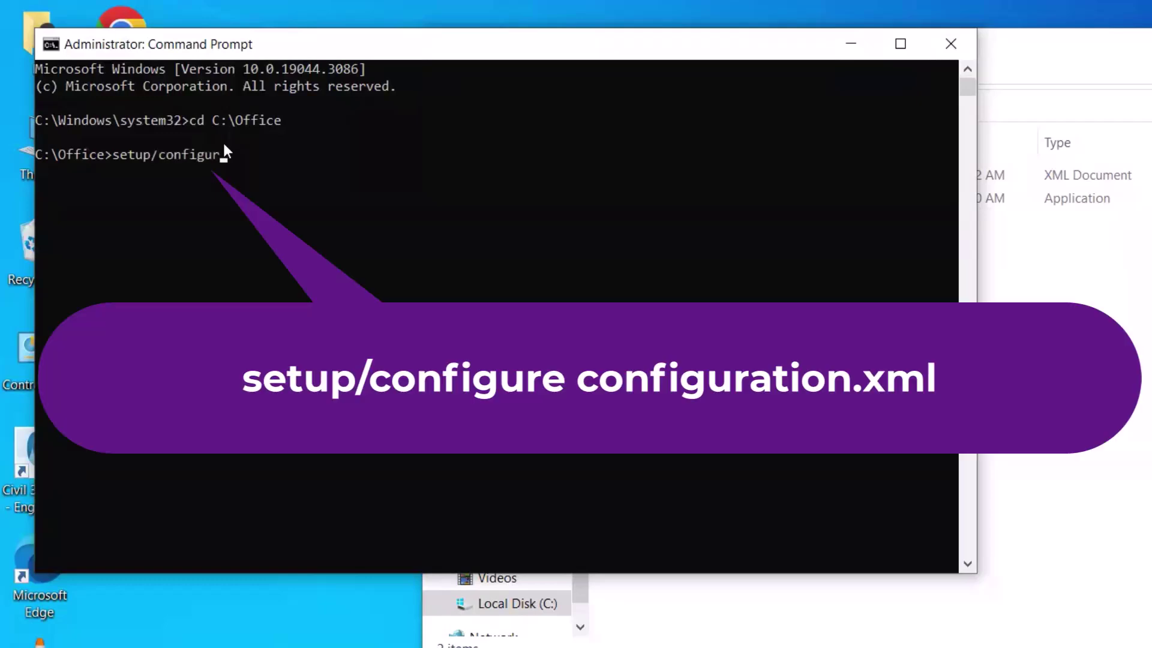
pyautogui.write(' configur')
pyautogui.write('ation.xml')
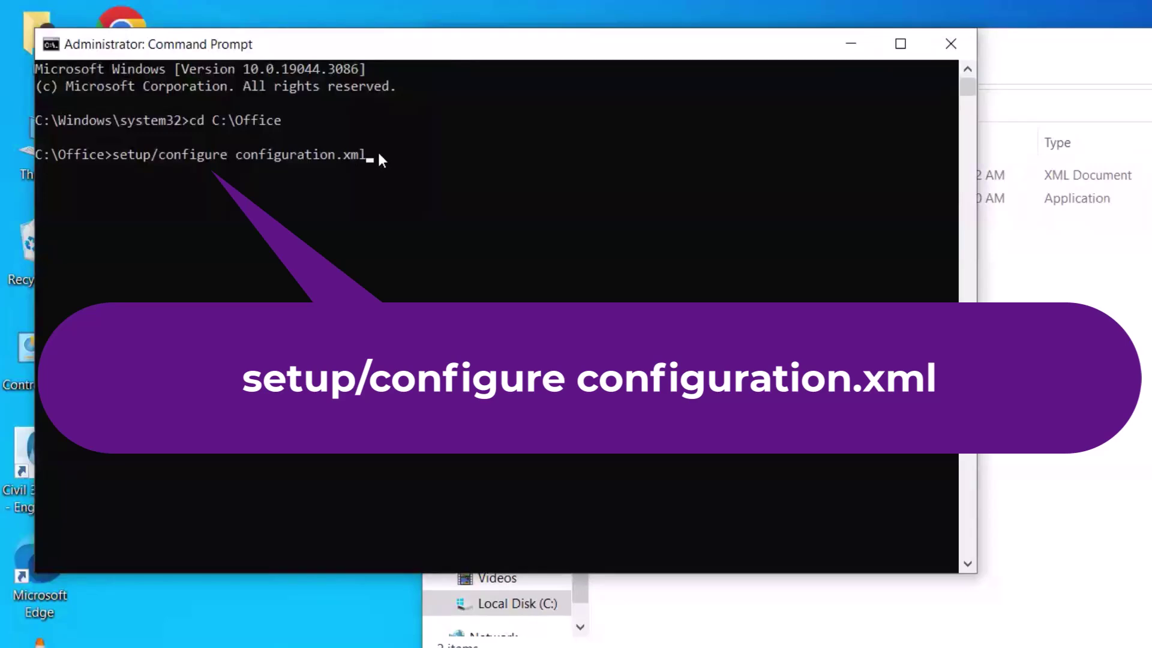
pyautogui.press('Return')
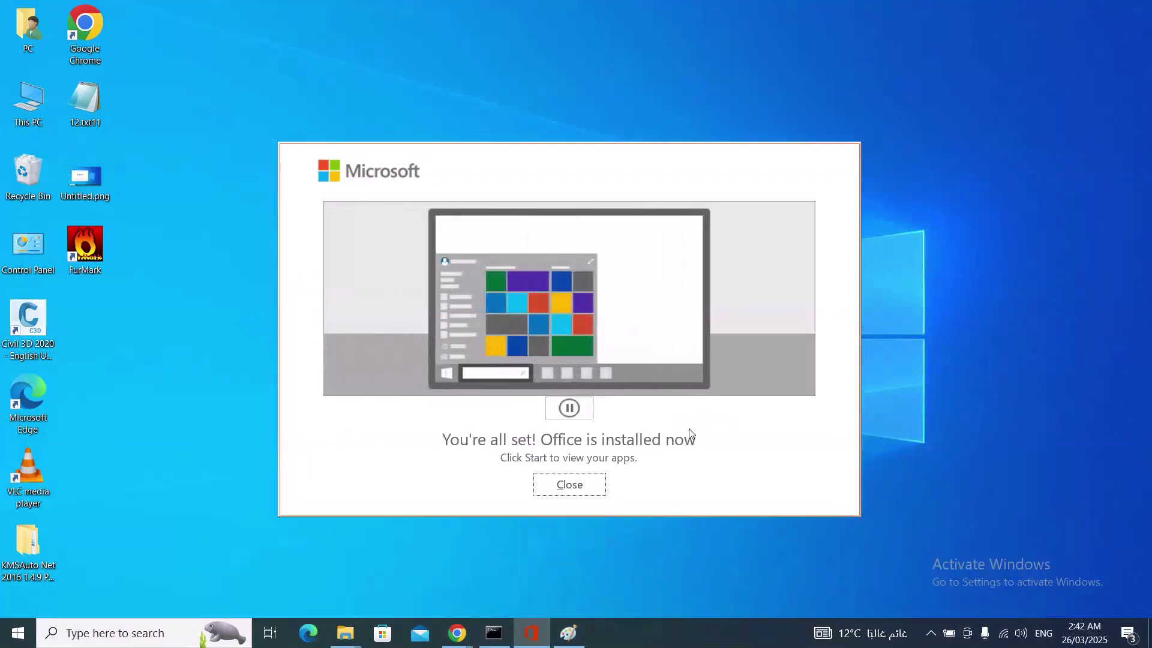
pyautogui.click(578, 489)
pyautogui.click(110, 639)
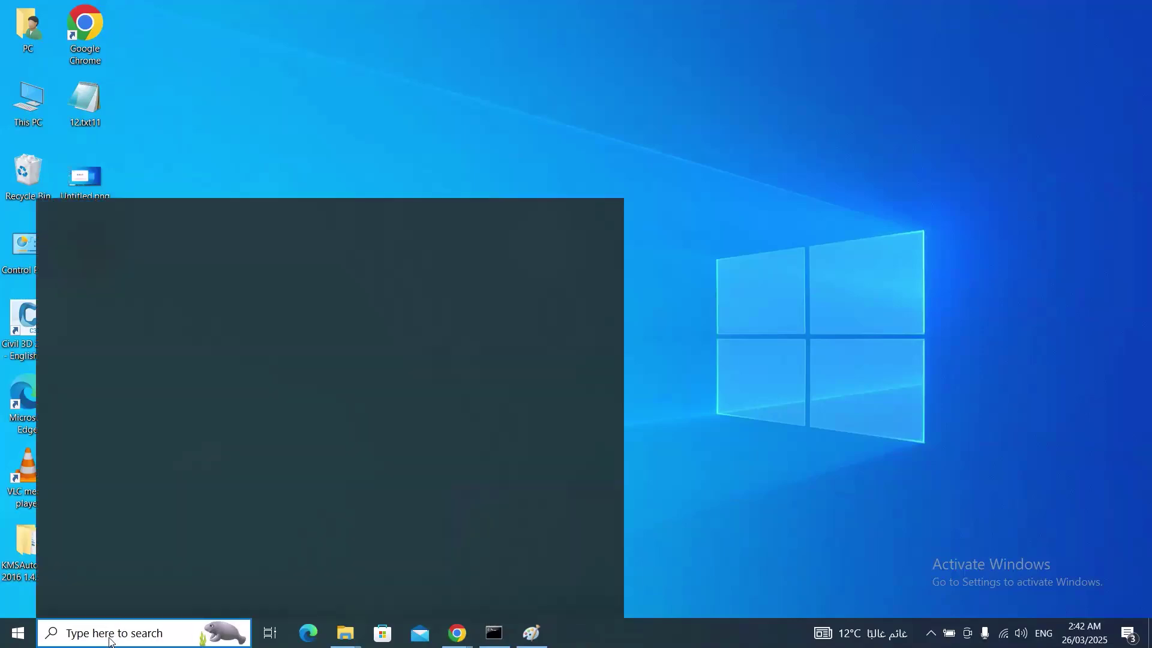
pyautogui.write('wo')
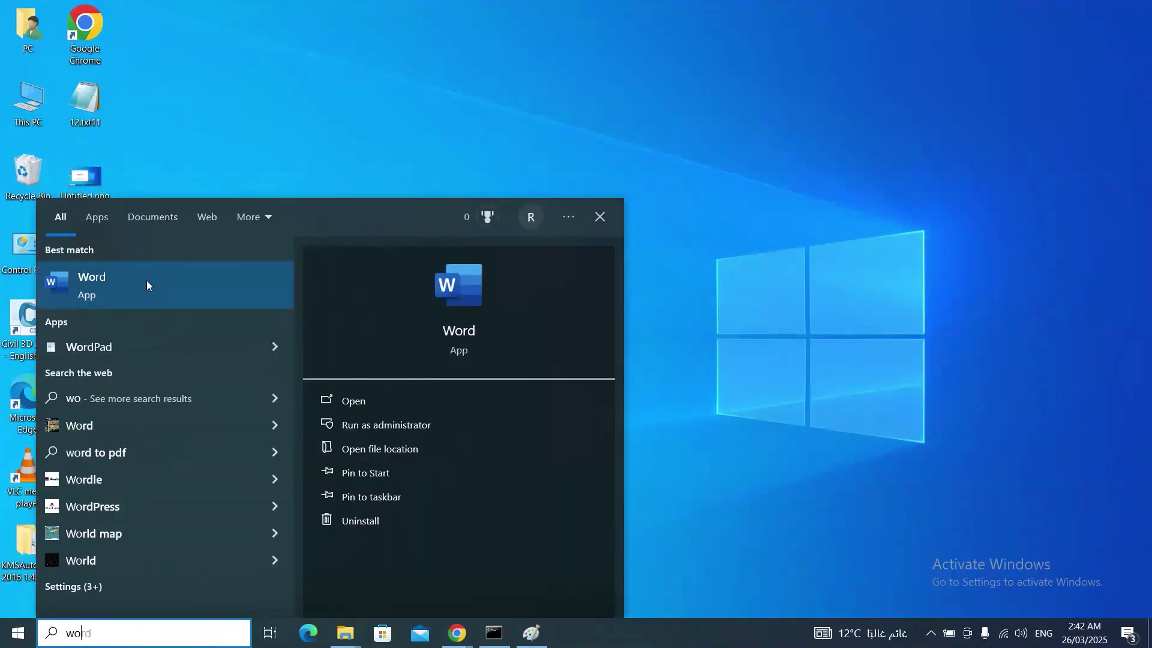
# Step: Launch Word, view Office LTSC Professional Plus 2021 on the Account page, and dismiss the product key dialog
pyautogui.click(147, 285)
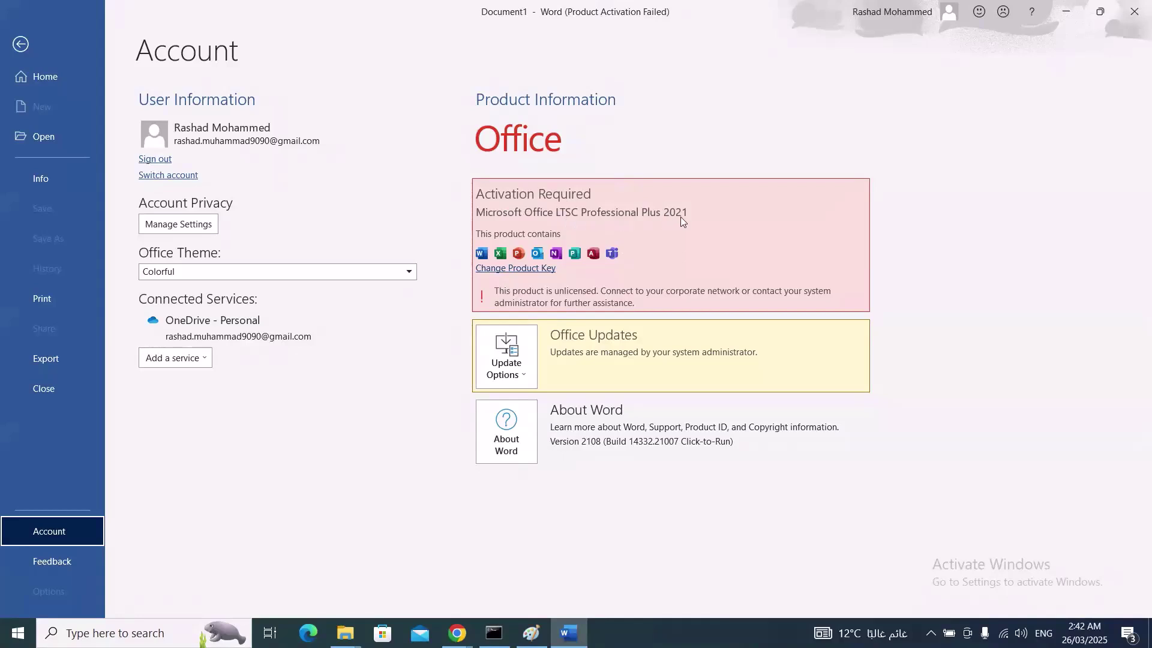
pyautogui.click(522, 268)
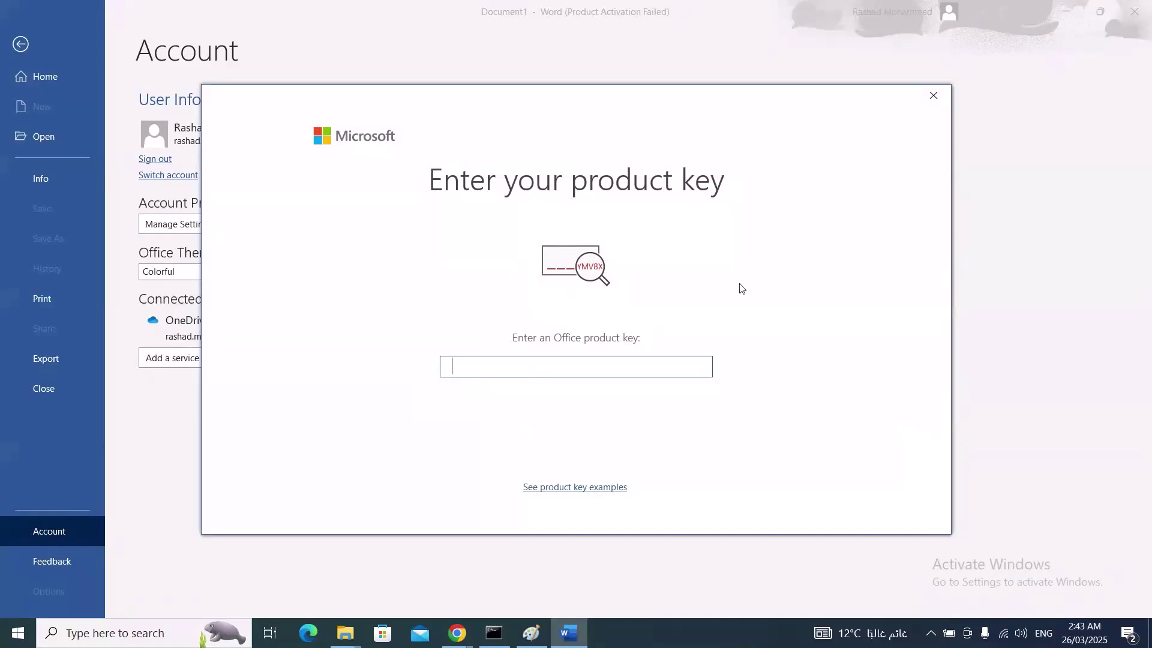
pyautogui.click(933, 96)
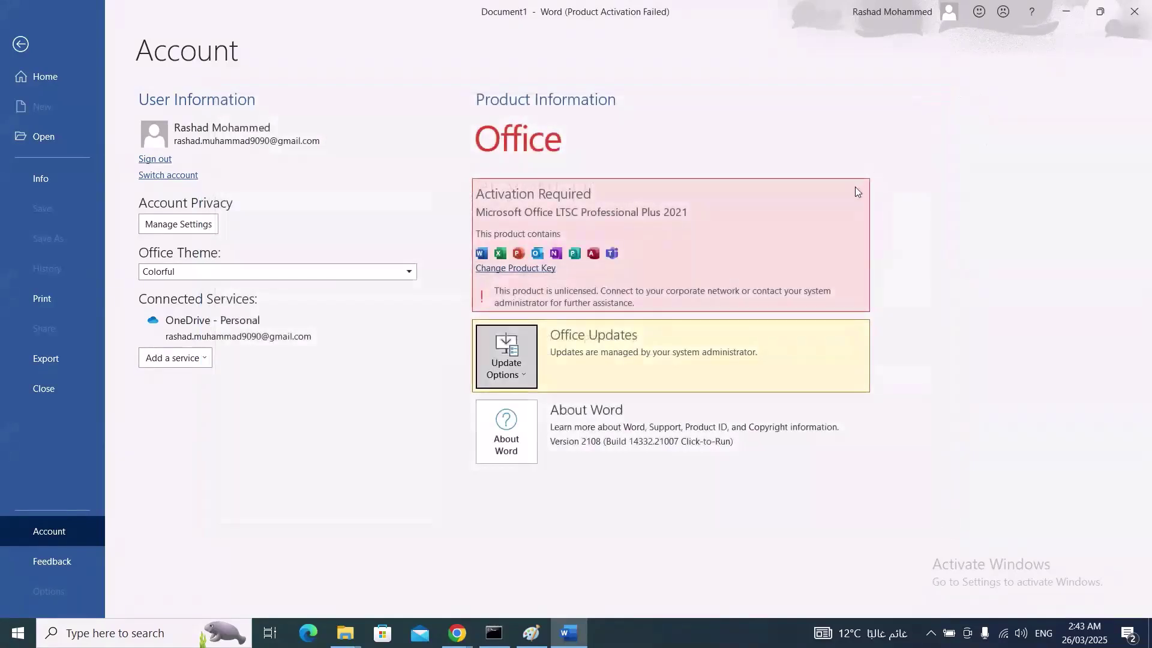